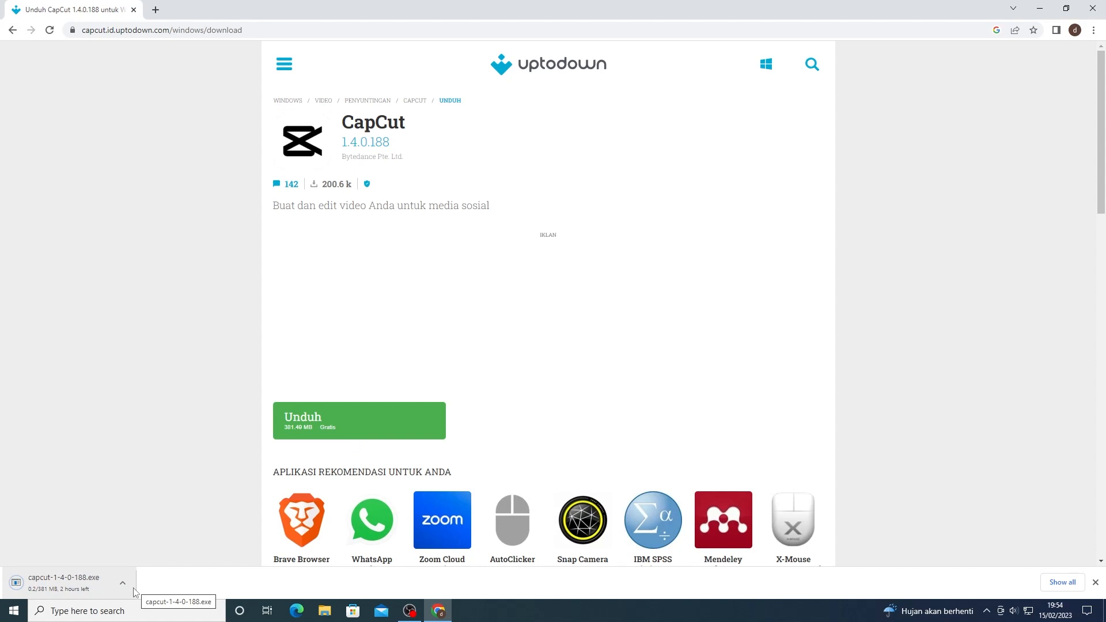
Run the downloaded CapCut_1_4_0_198_capcutpc_0 installer, accept the licence agreement, install CapCut and launch it.
left_click(131, 591)
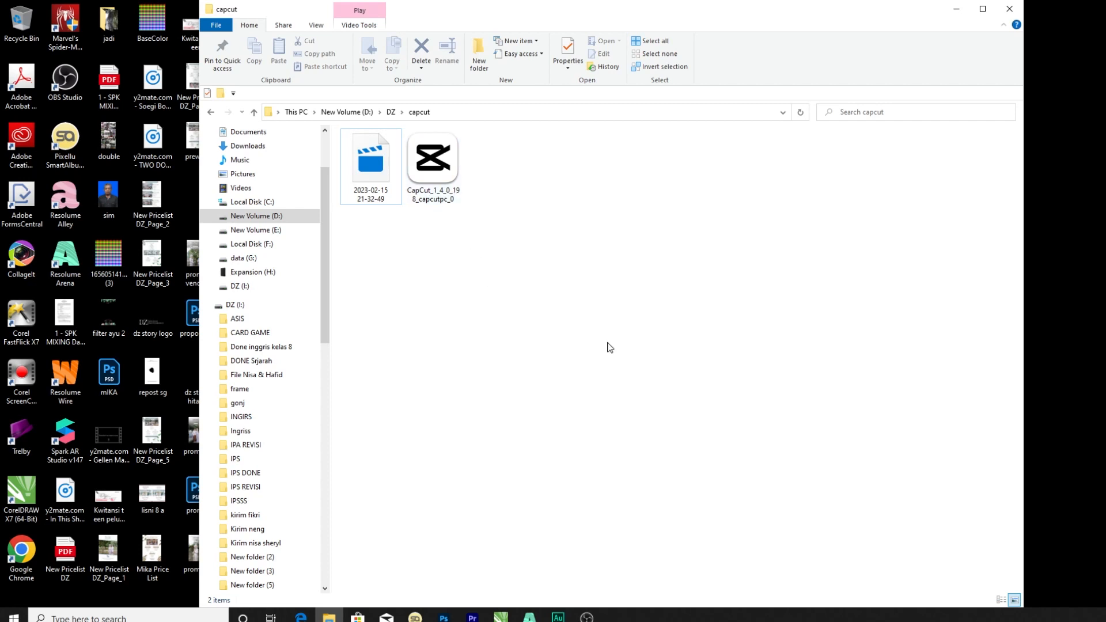
double_click(457, 168)
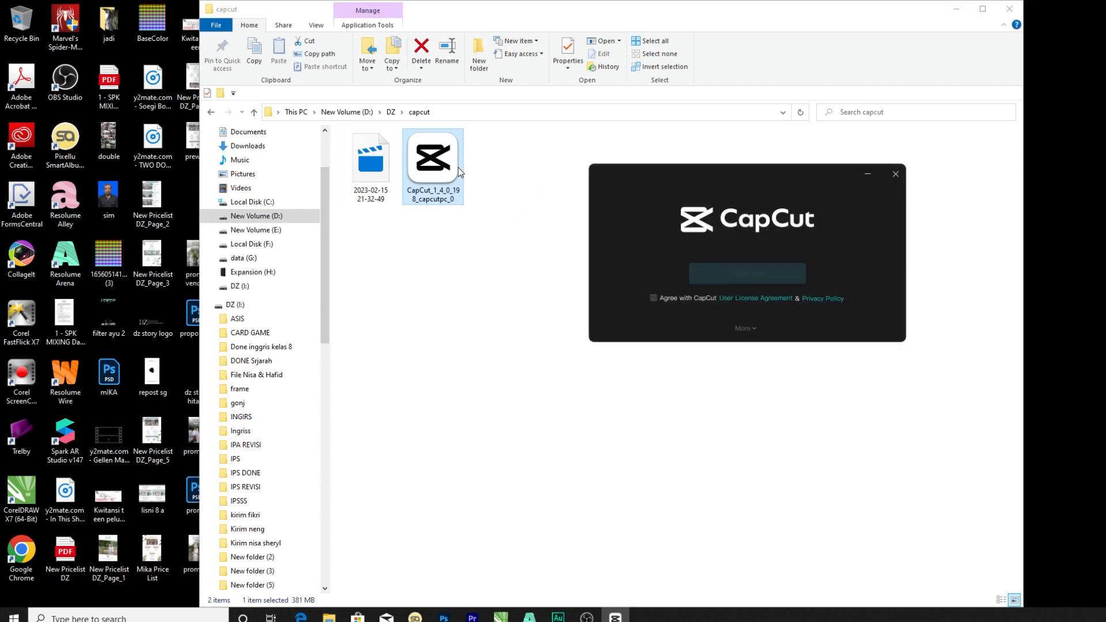
left_click(653, 298)
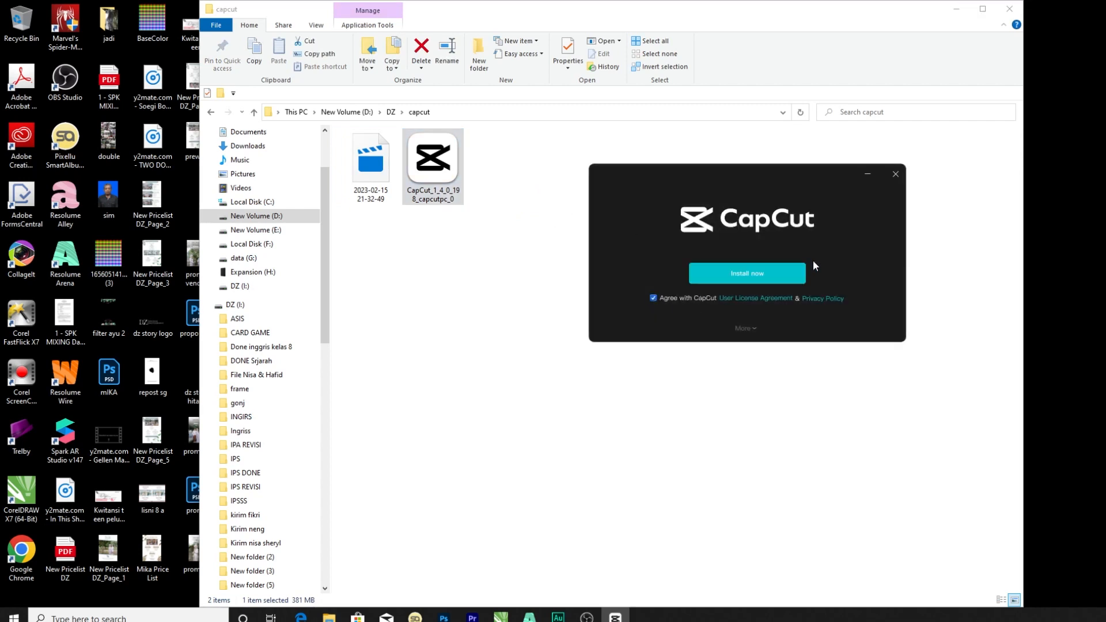
left_click(768, 274)
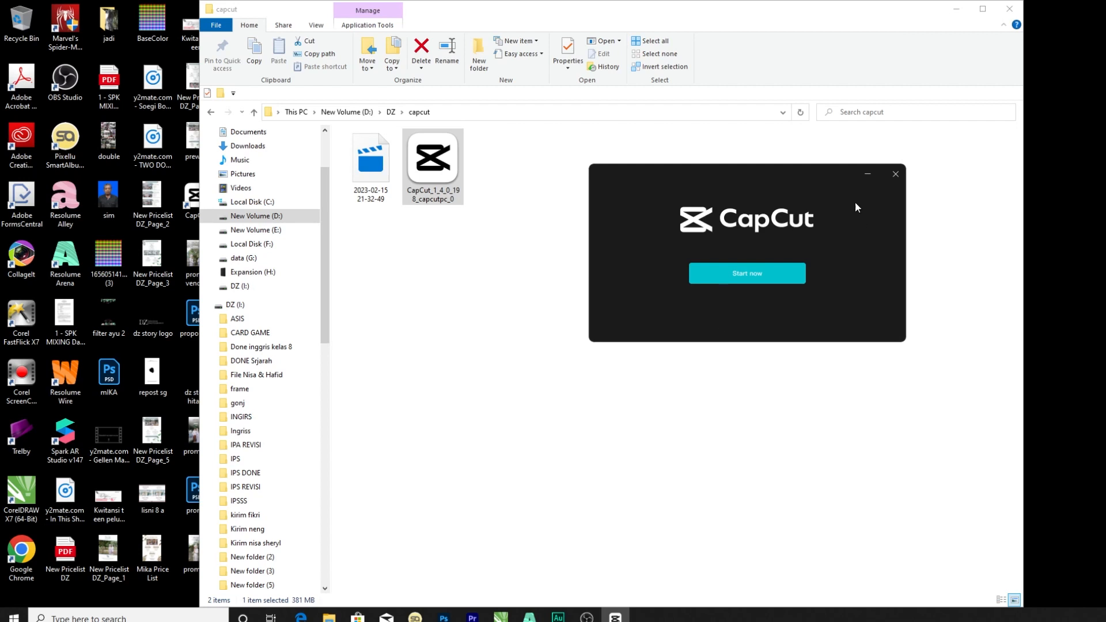
left_click(763, 278)
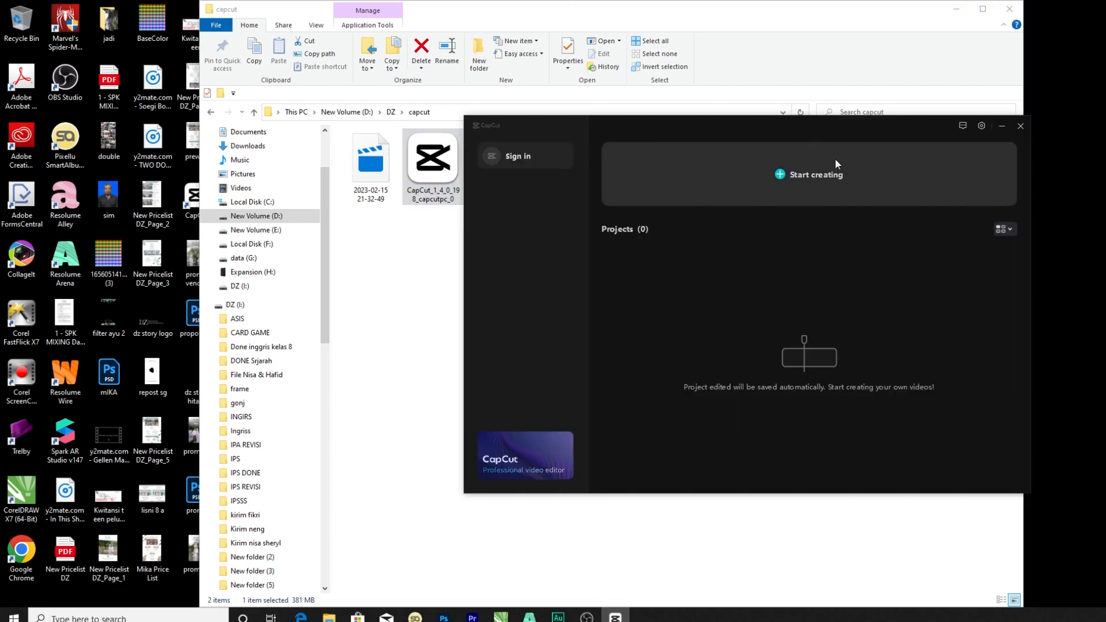
Create a new project and place clips IMG_0689, IMG_0690, IMG_0691 and IMG_0692 from the BAHAN folder on the timeline.
left_click_drag(840, 133, 632, 108)
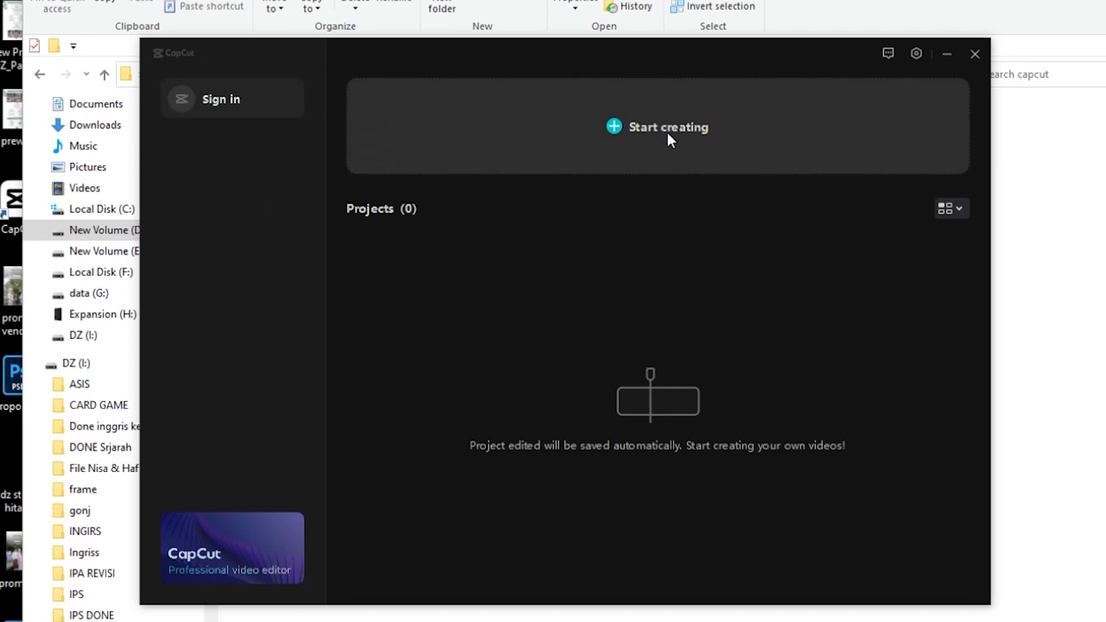
left_click(580, 162)
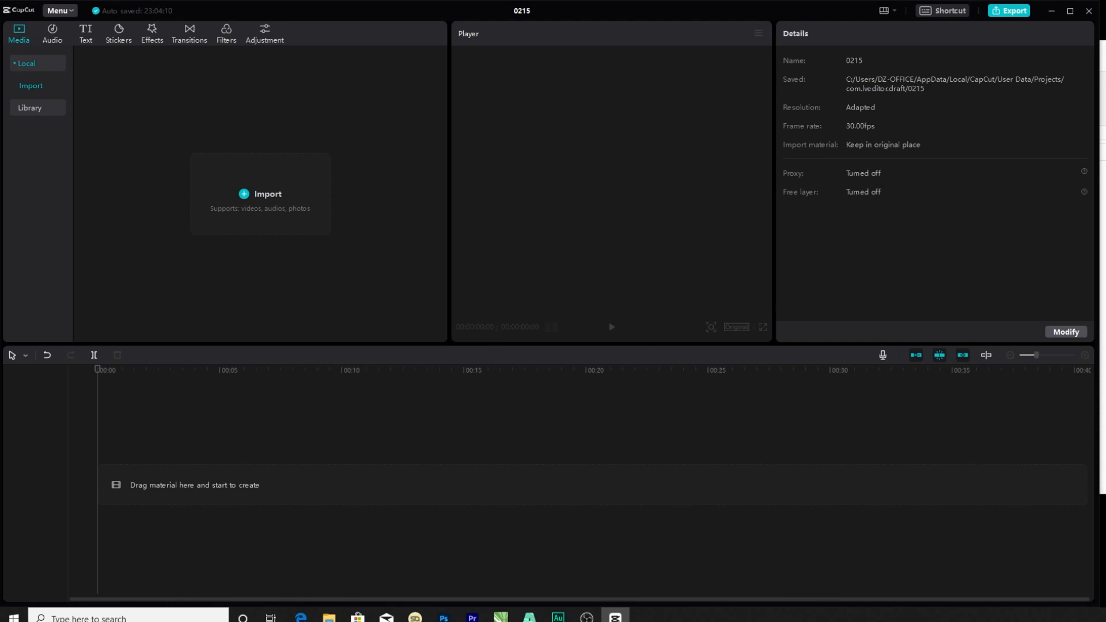
left_click(1101, 192)
left_click_drag(543, 56, 642, 43)
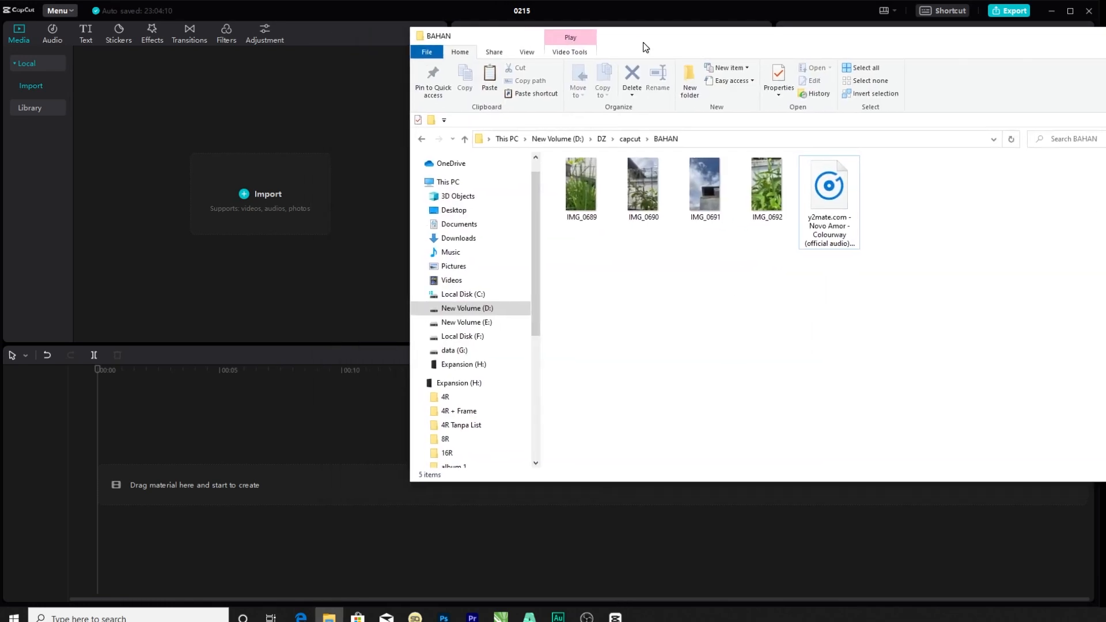
left_click_drag(787, 278, 228, 482)
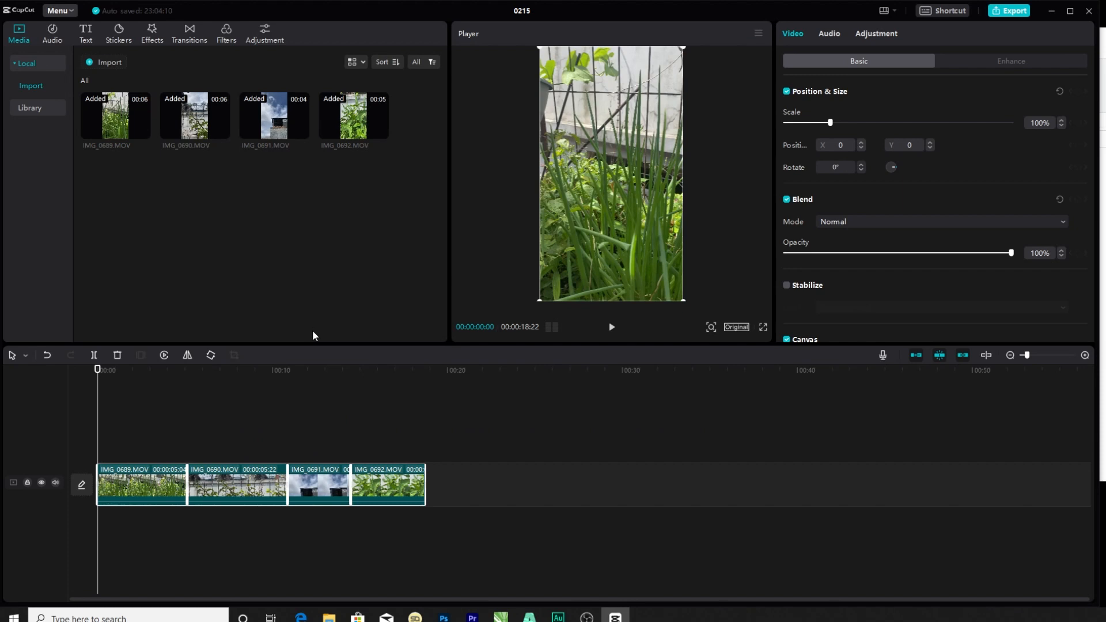
Review the placed clips and mute the original audio of the main video track.
left_click(257, 415)
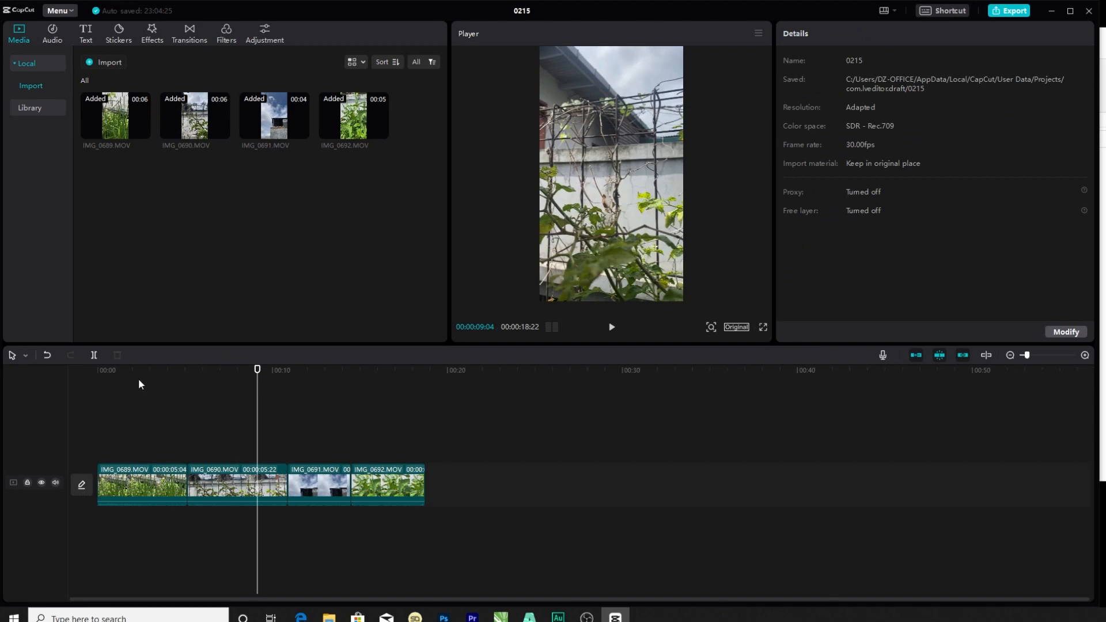
left_click(109, 369)
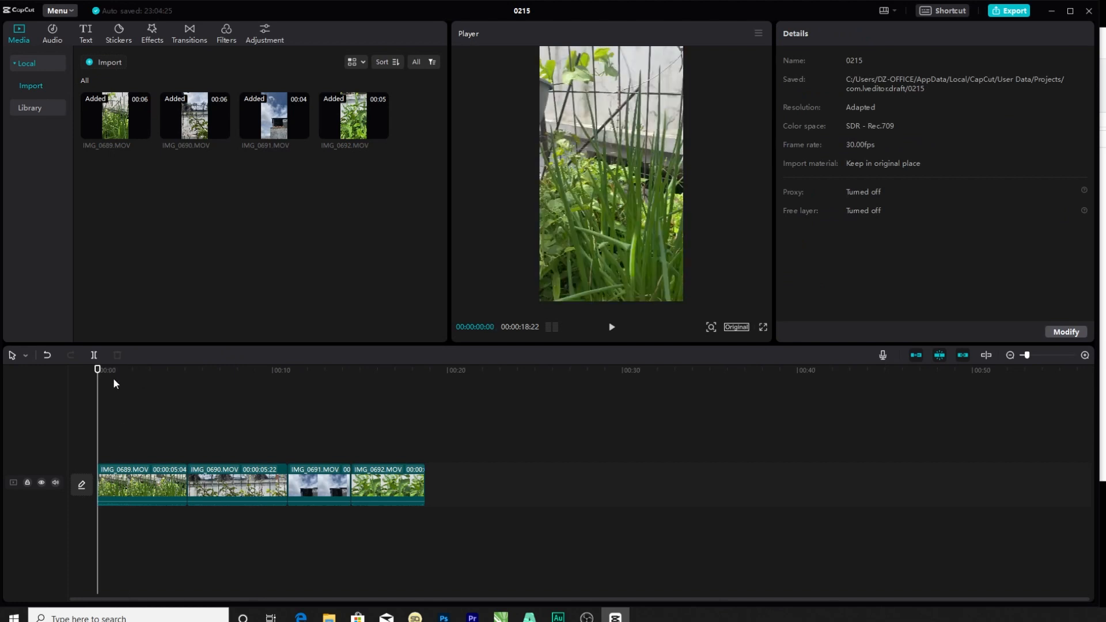
left_click(139, 406)
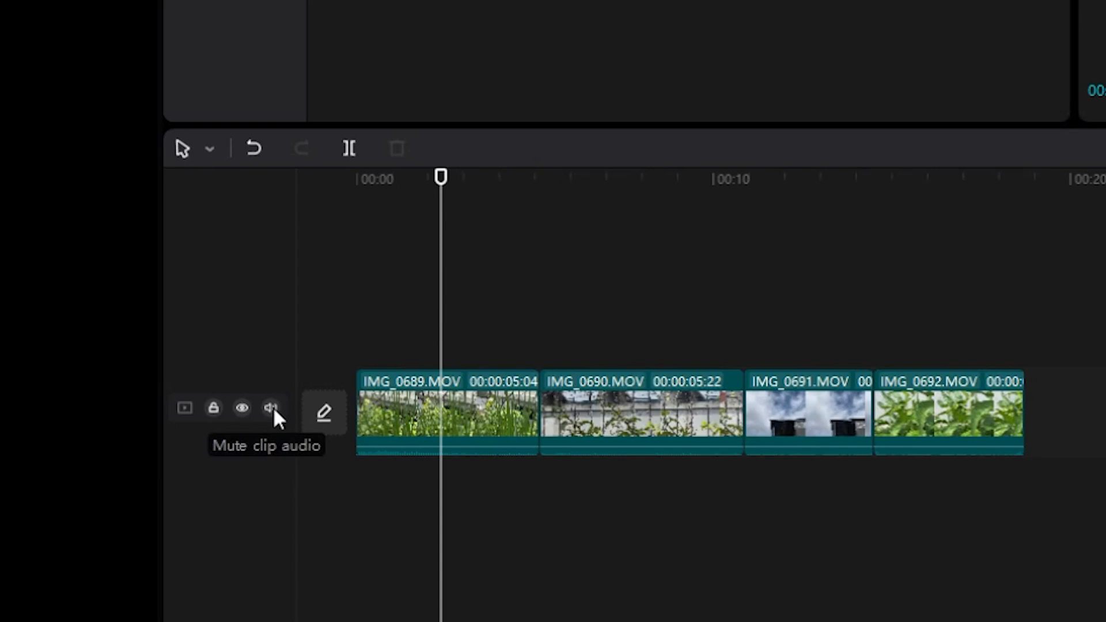
left_click(272, 408)
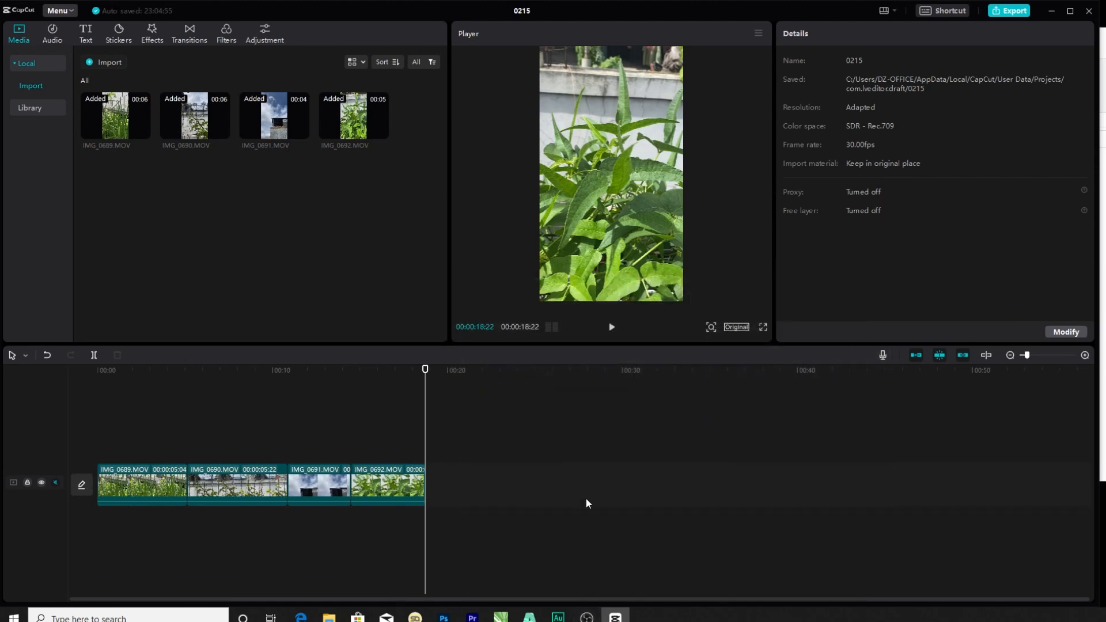
Add the Novo Amor - Colourway audio from the BAHAN folder beneath the clips, trimmed by about 8 seconds at its start and aligned to 00:00.
key("alt+Tab")
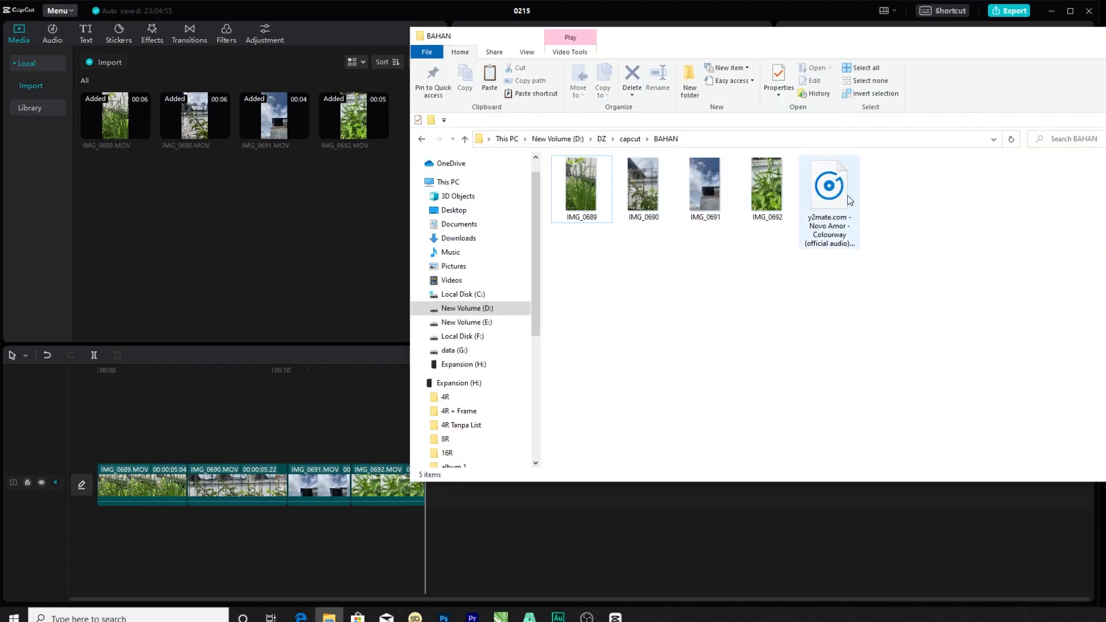
left_click_drag(848, 195, 132, 525)
left_click_drag(513, 520, 234, 512)
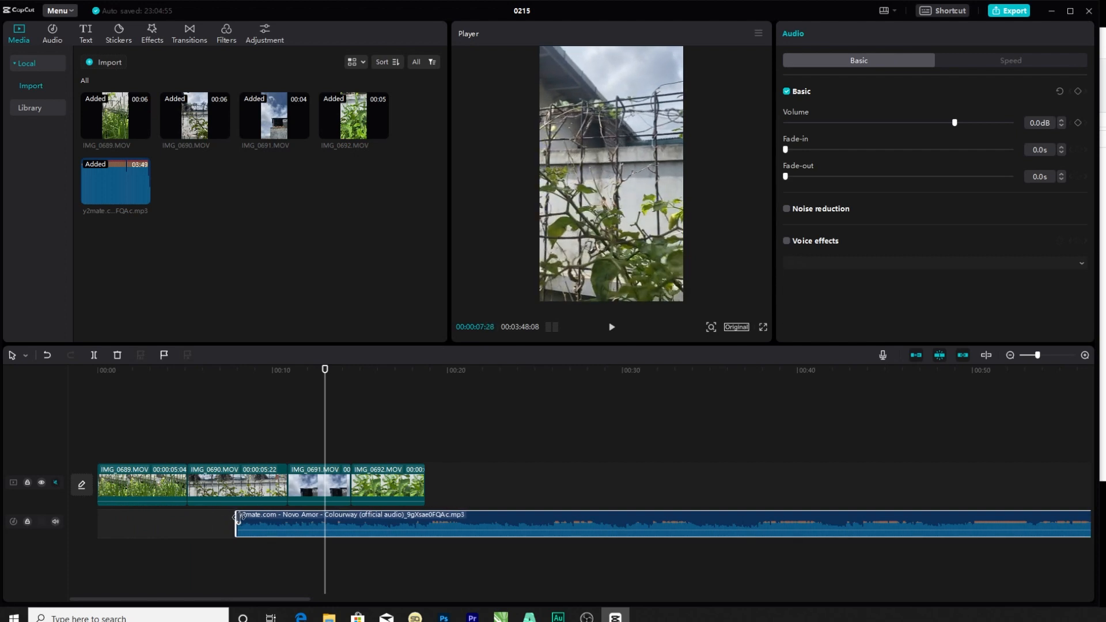
left_click_drag(296, 527, 132, 523)
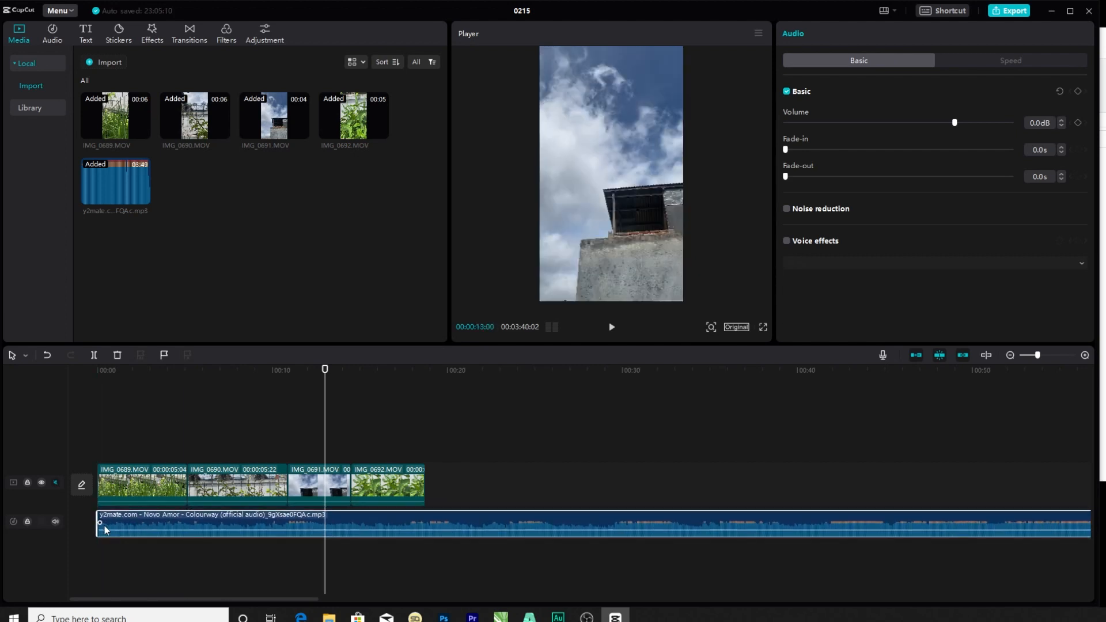
Set the music clip's fade-in to 1.6 s and play back the opening to check it.
left_click(119, 520)
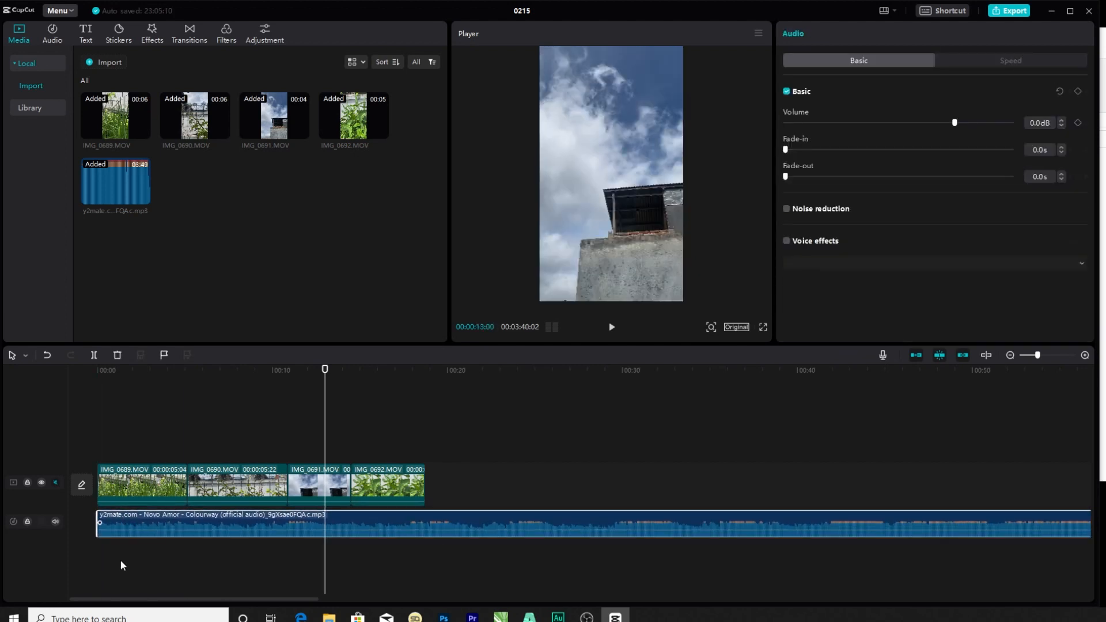
left_click(120, 560)
left_click(109, 518)
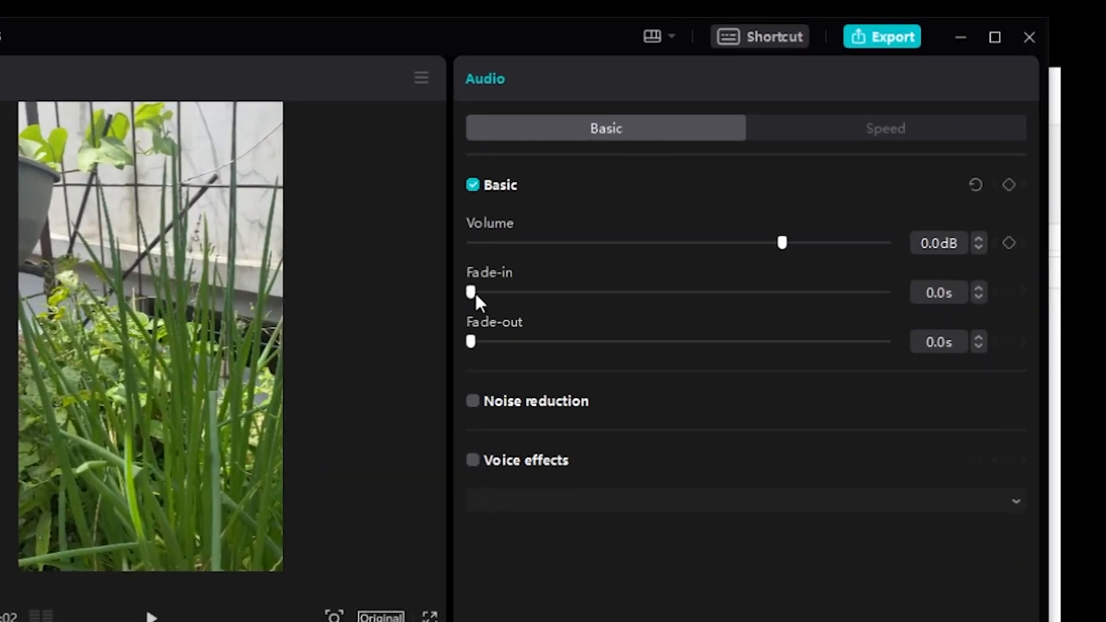
left_click_drag(786, 150, 789, 150)
left_click_drag(479, 293, 537, 292)
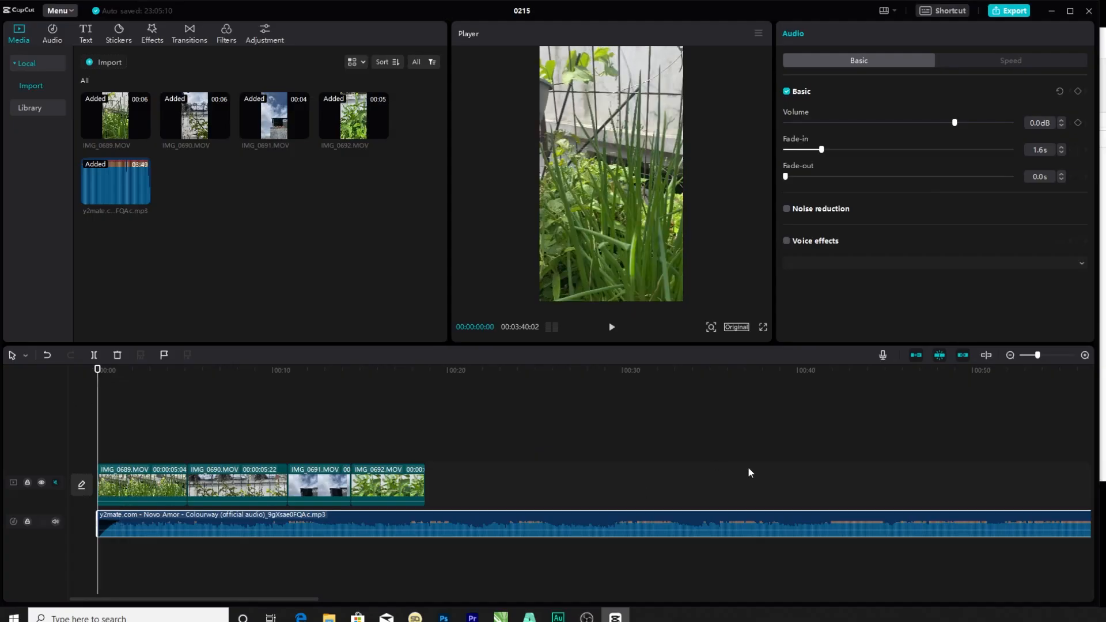
key("space")
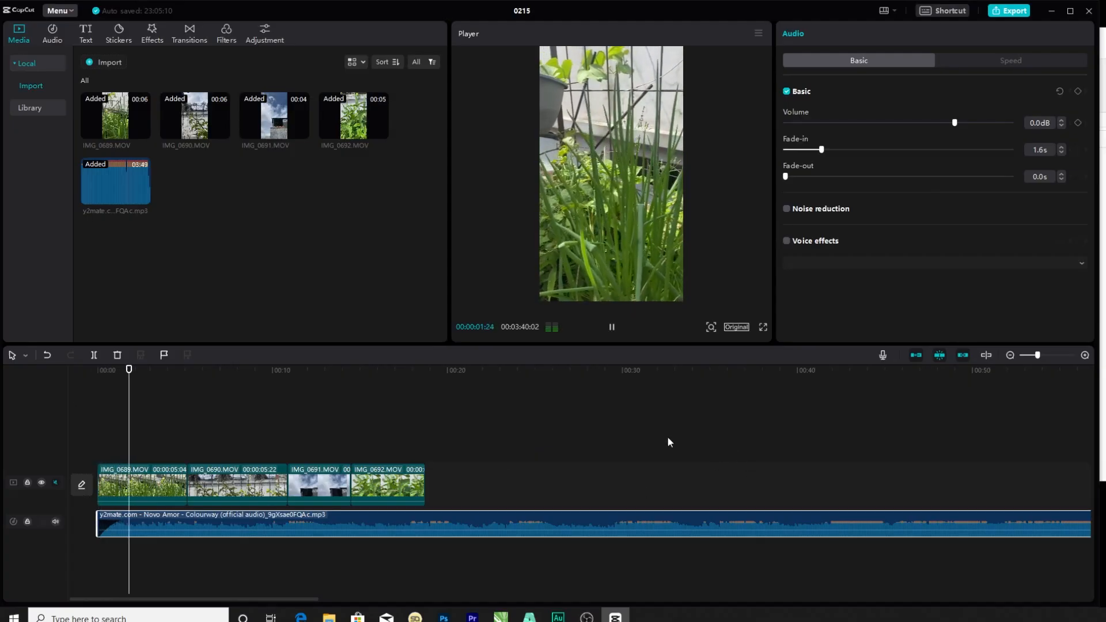
left_click(488, 458)
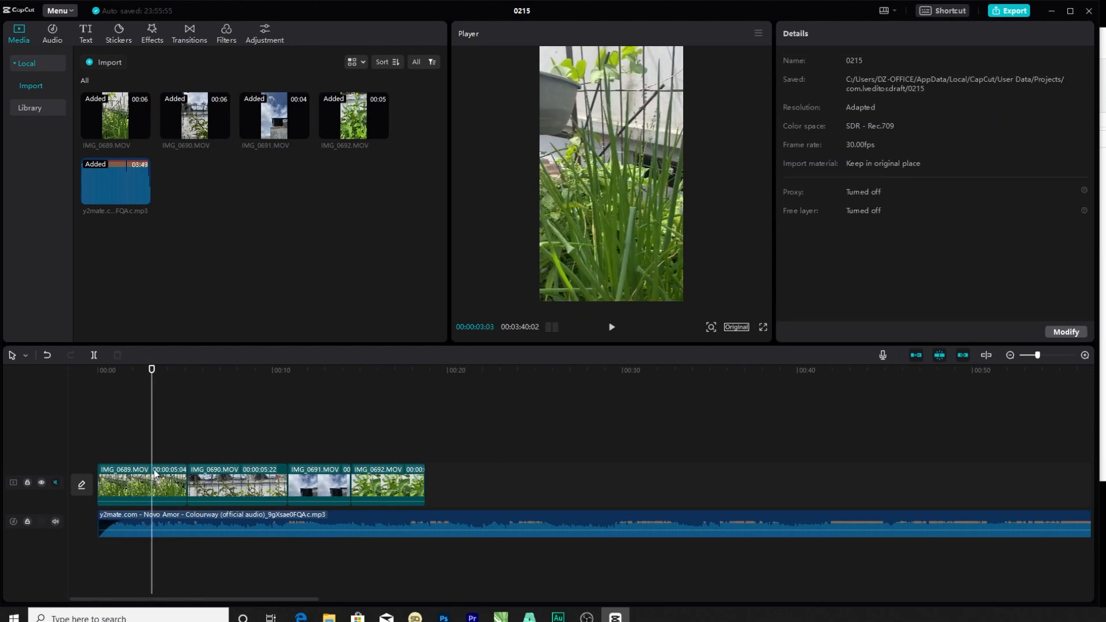
Slow clip IMG_0689 down to 0.6x speed and enable Smooth slow-mo with Frame blending.
left_click(154, 471)
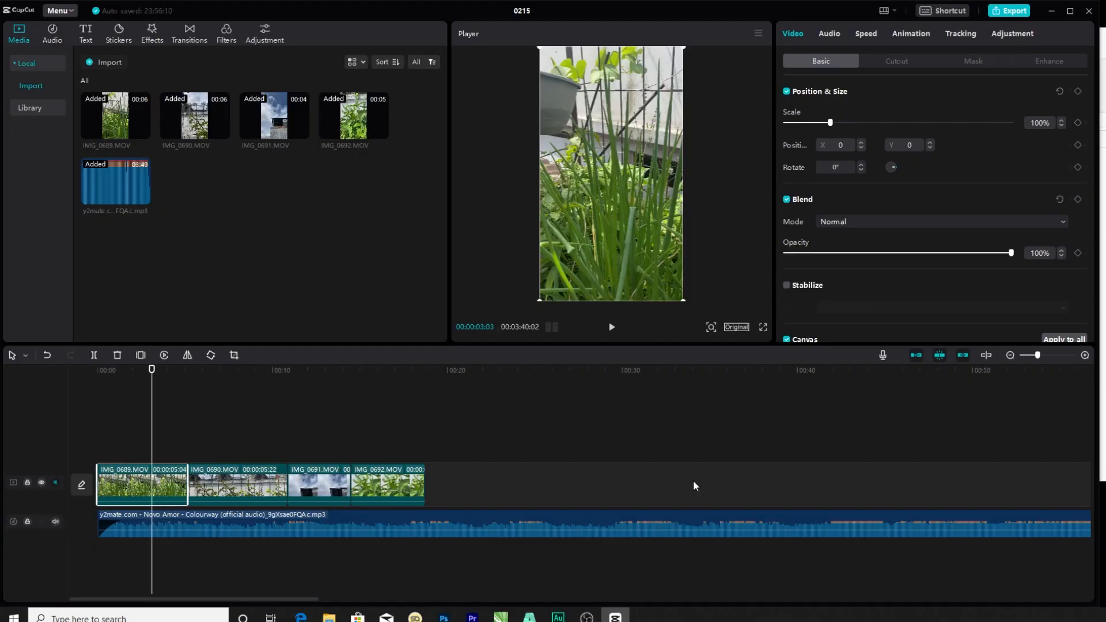
left_click(872, 42)
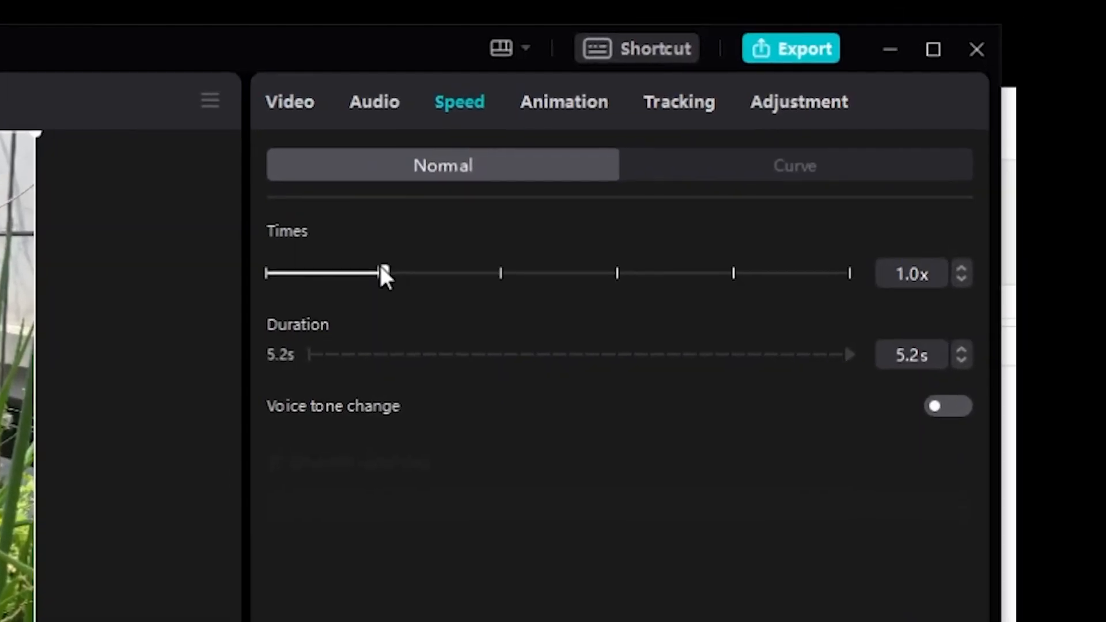
left_click_drag(526, 224, 482, 226)
left_click_drag(329, 276, 333, 269)
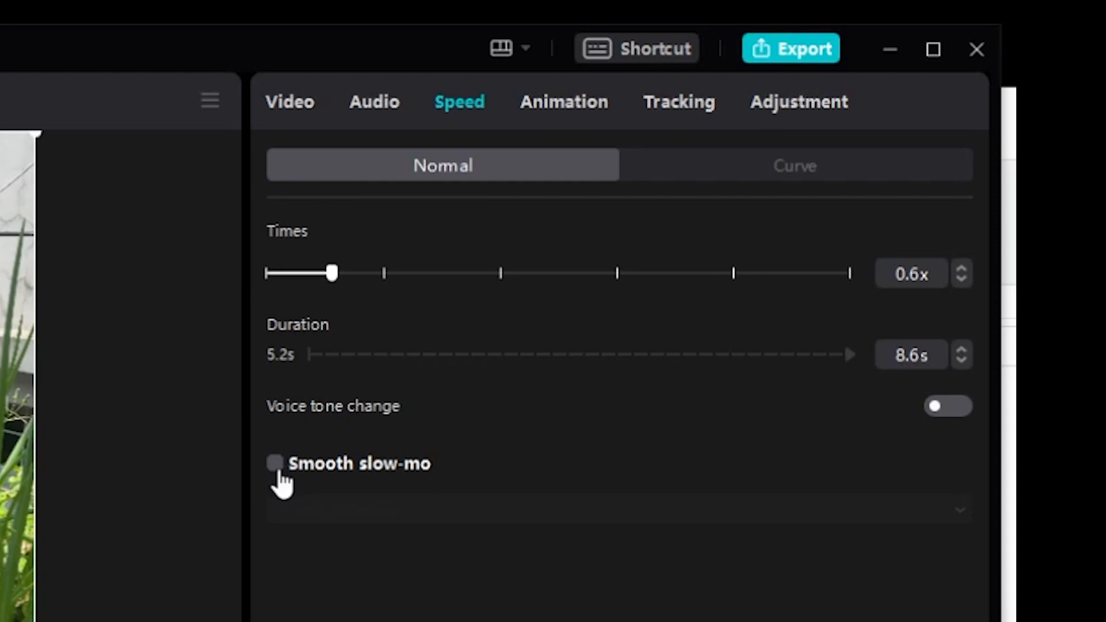
left_click(278, 471)
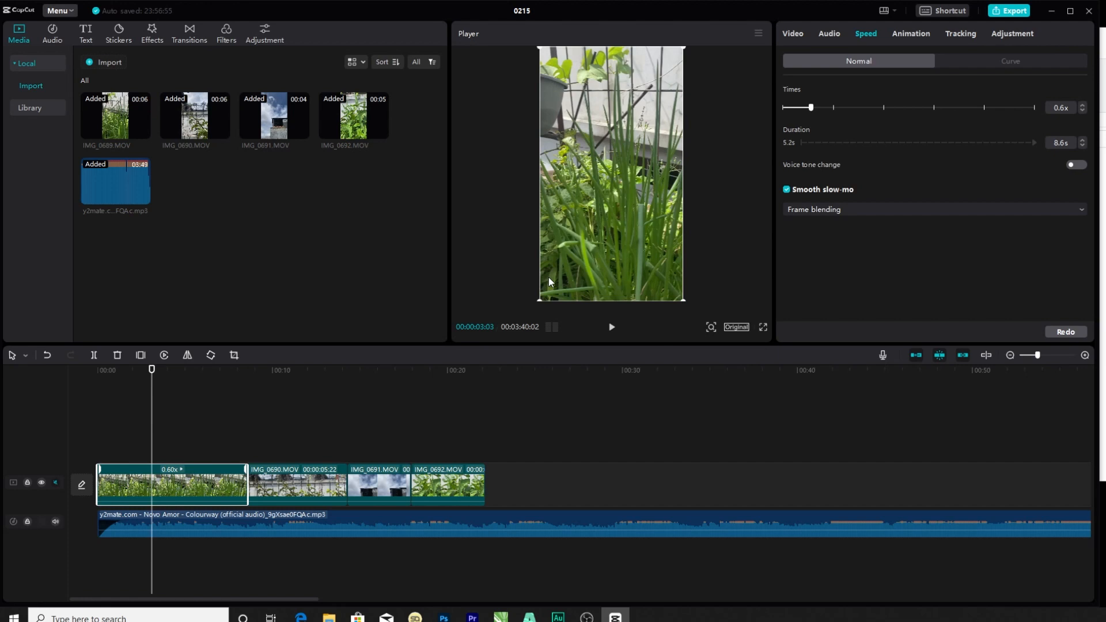
Split the slowed IMG_0689 clip at 00:00:07:03 and delete the part after the cut.
left_click(135, 371)
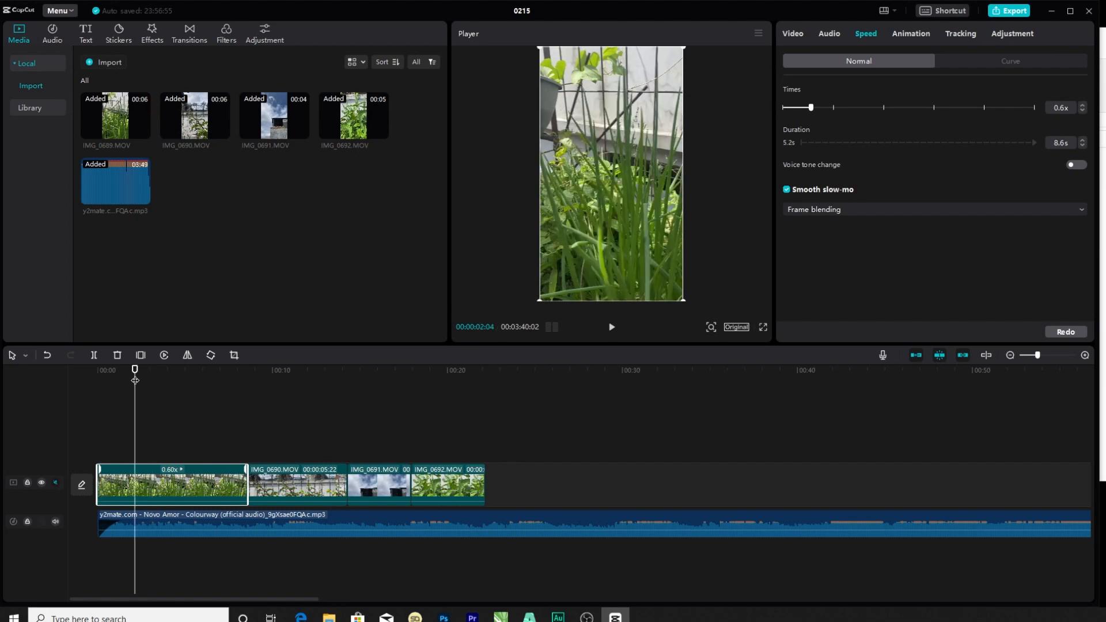
key("space")
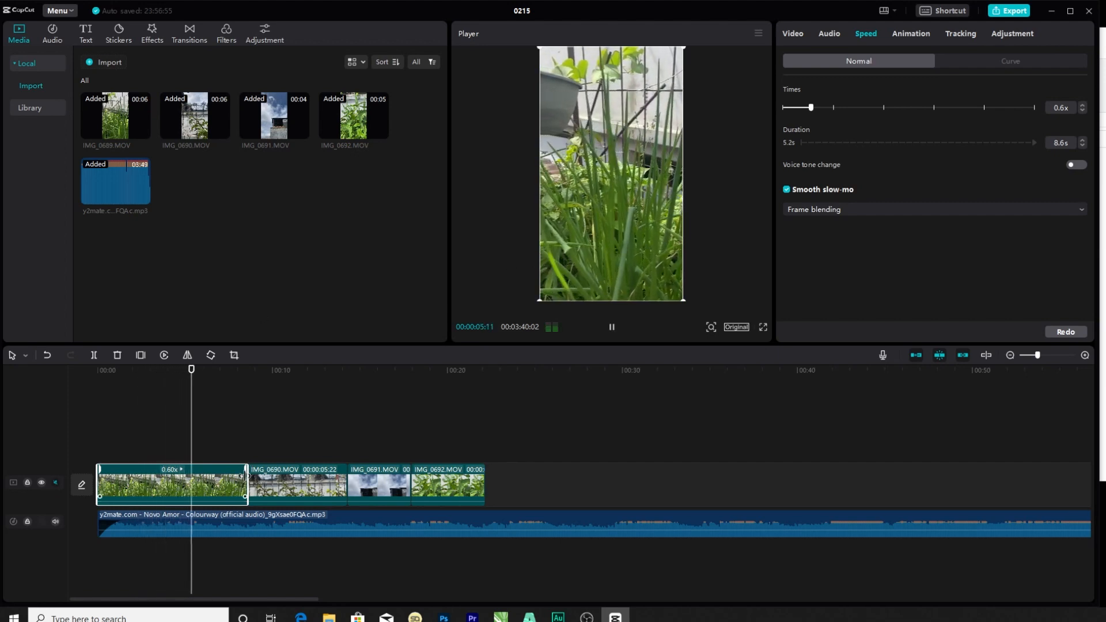
key("space")
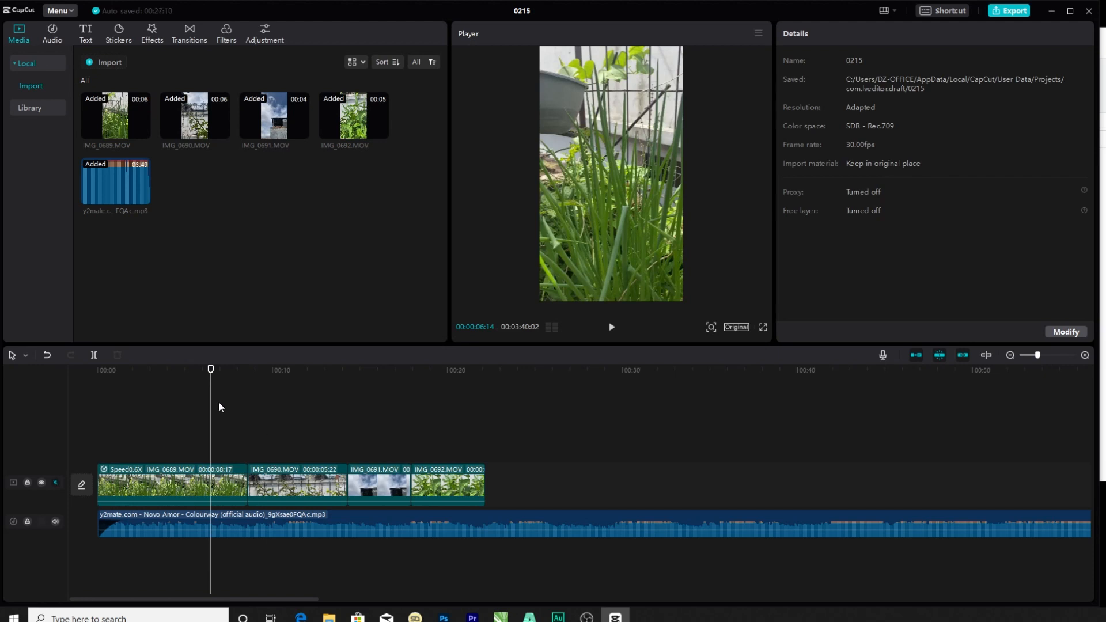
left_click(222, 487)
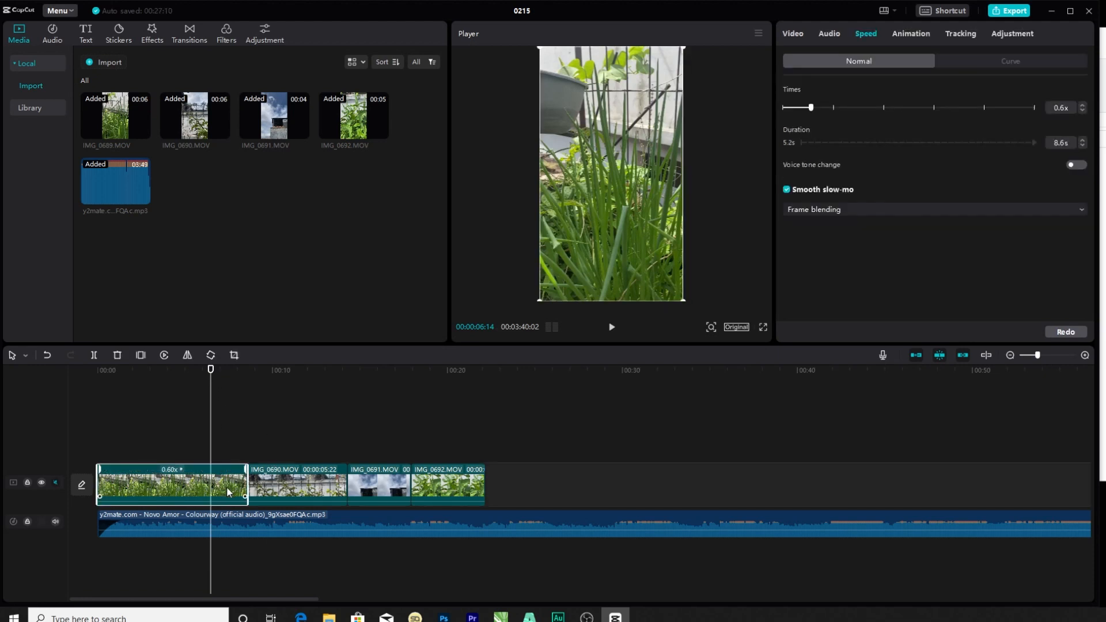
key("space")
key("space")
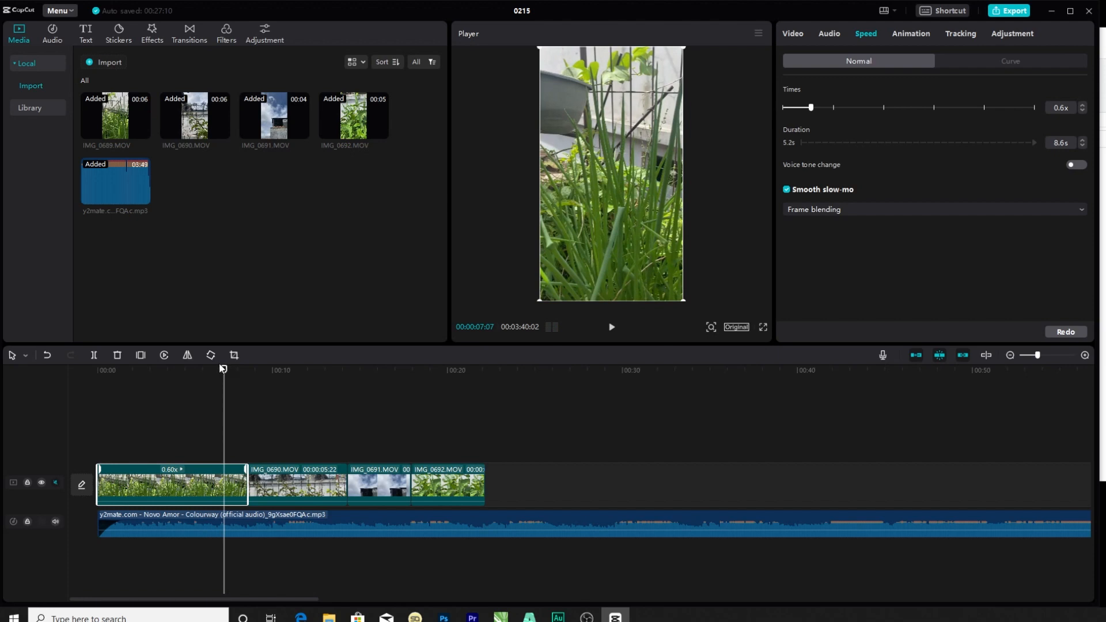
left_click_drag(223, 372, 221, 372)
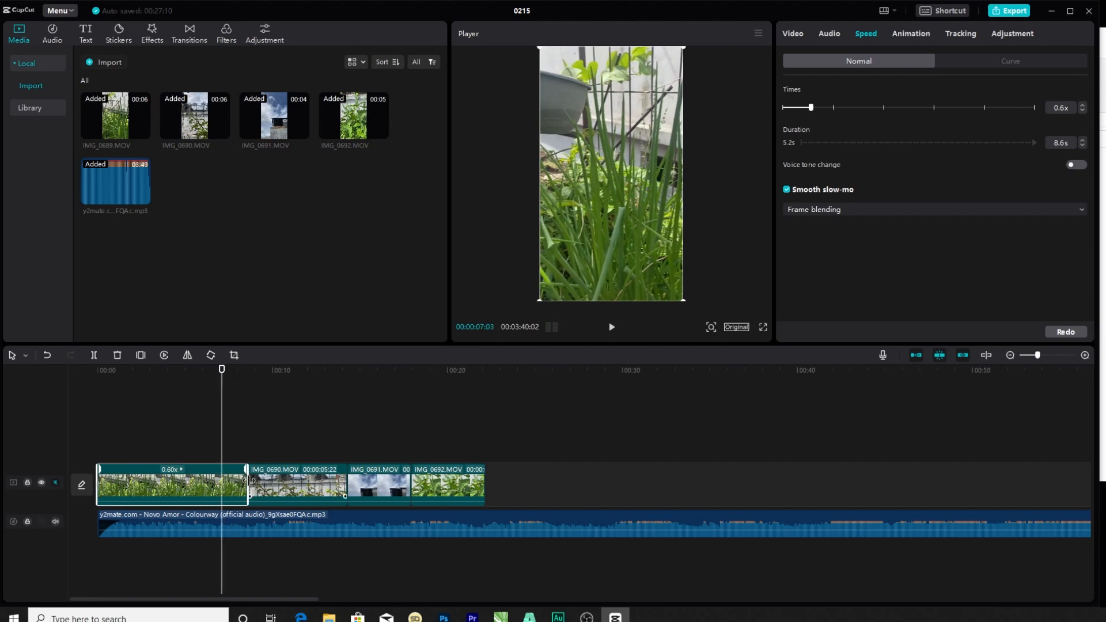
left_click(94, 354)
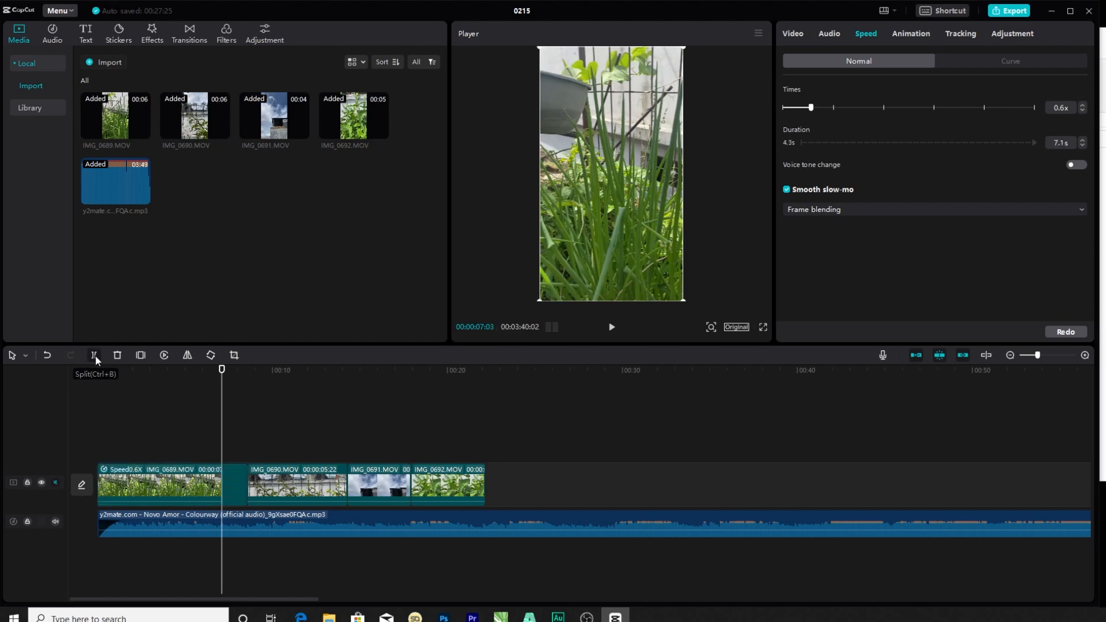
key("Delete")
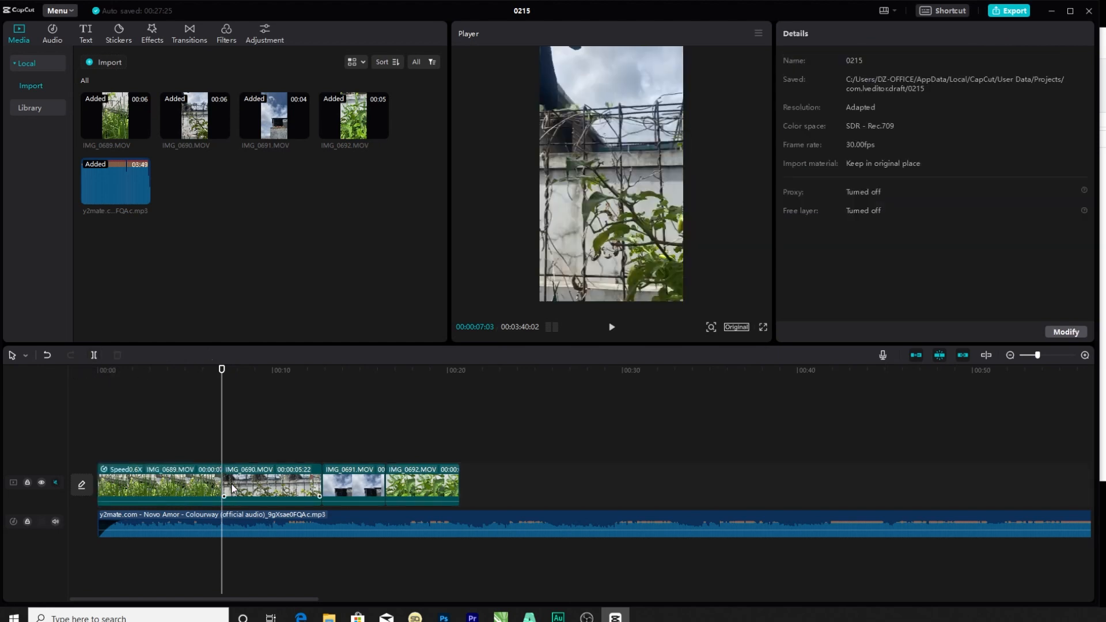
Play back the edit across the cut and place the playhead at 00:00:08:19 within clip IMG_0690.
mouse_move(233, 489)
left_mouse_down()
mouse_move(245, 479)
mouse_move(222, 479)
left_mouse_up()
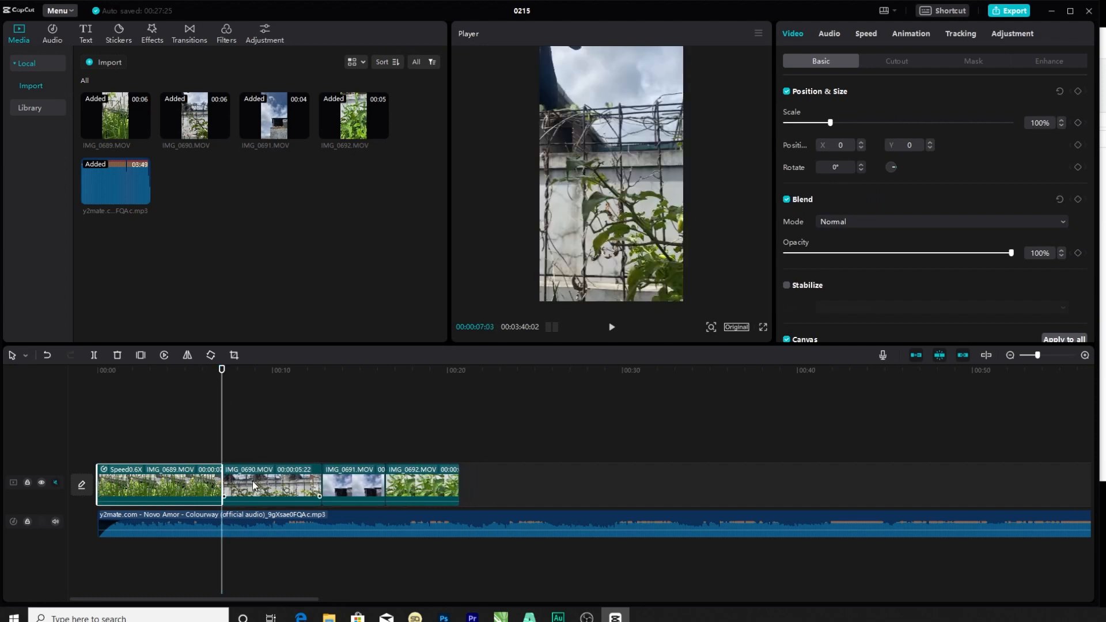
left_click(292, 447)
key("space")
left_click(248, 374)
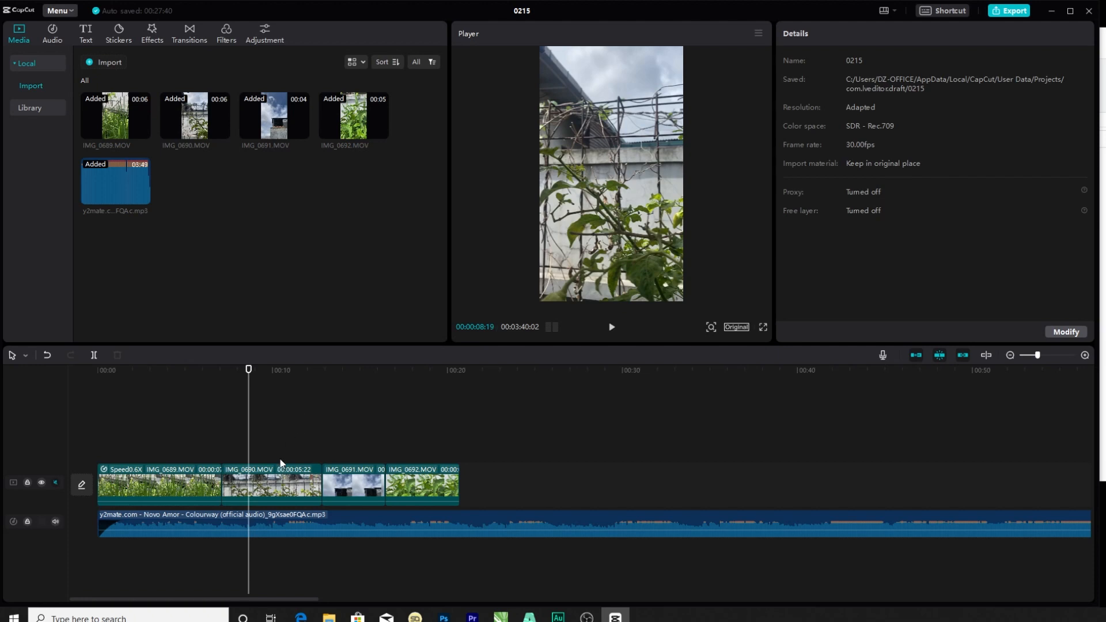
Shorten clips IMG_0690, IMG_0691 and IMG_0692 so the video track ends at about 16 seconds.
key("space")
left_click(296, 495)
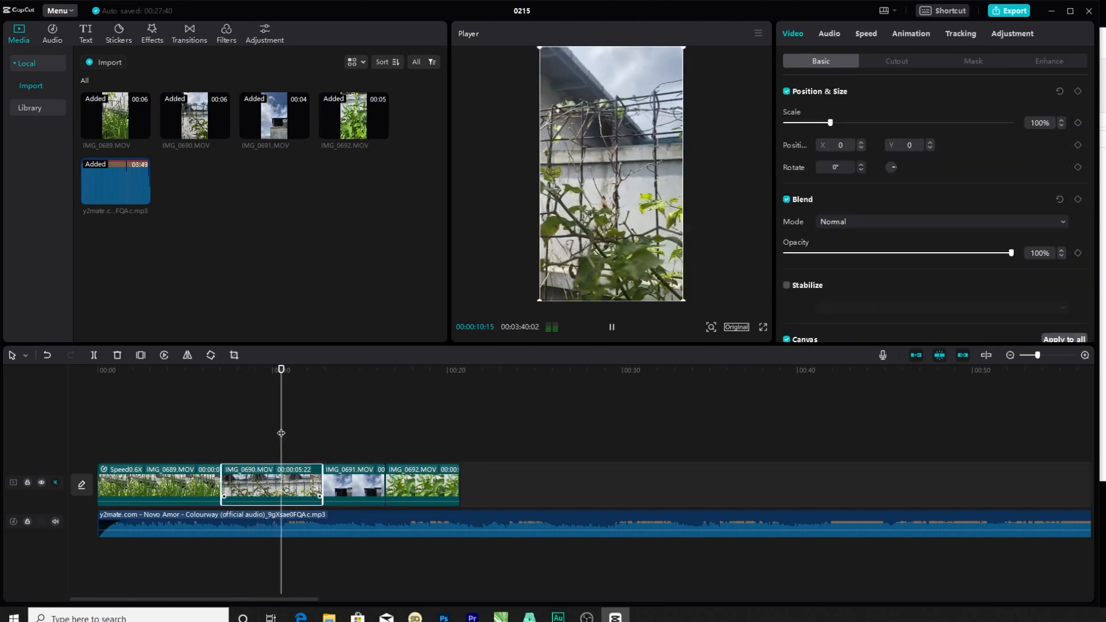
key("space")
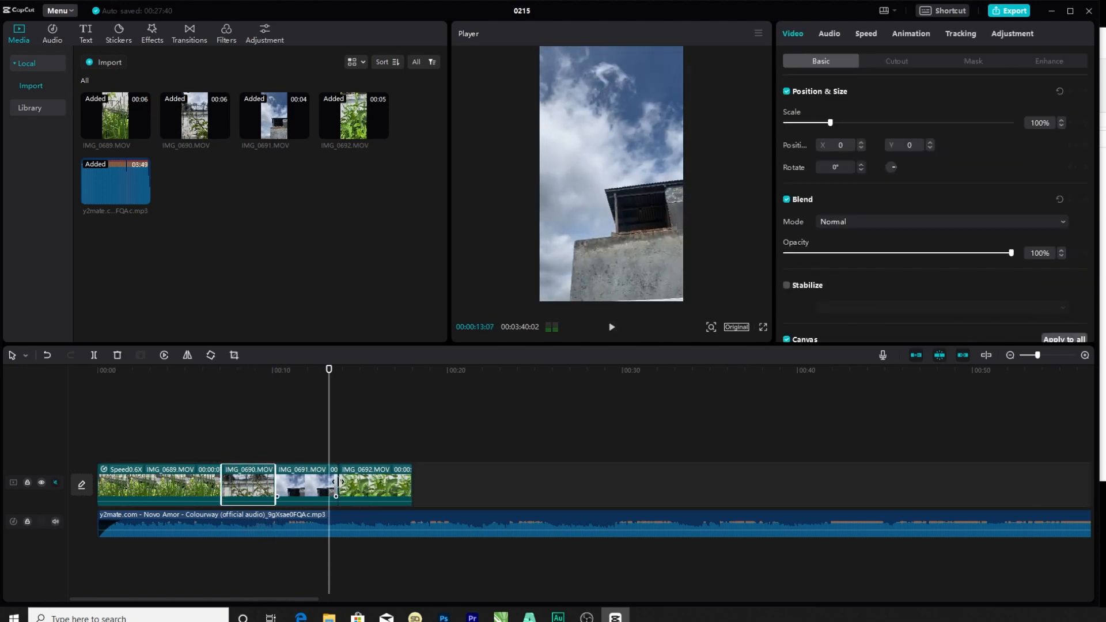
Split the music clip at 00:00:16:02, at the end of the video track, and delete the part after the cut.
left_click(377, 515)
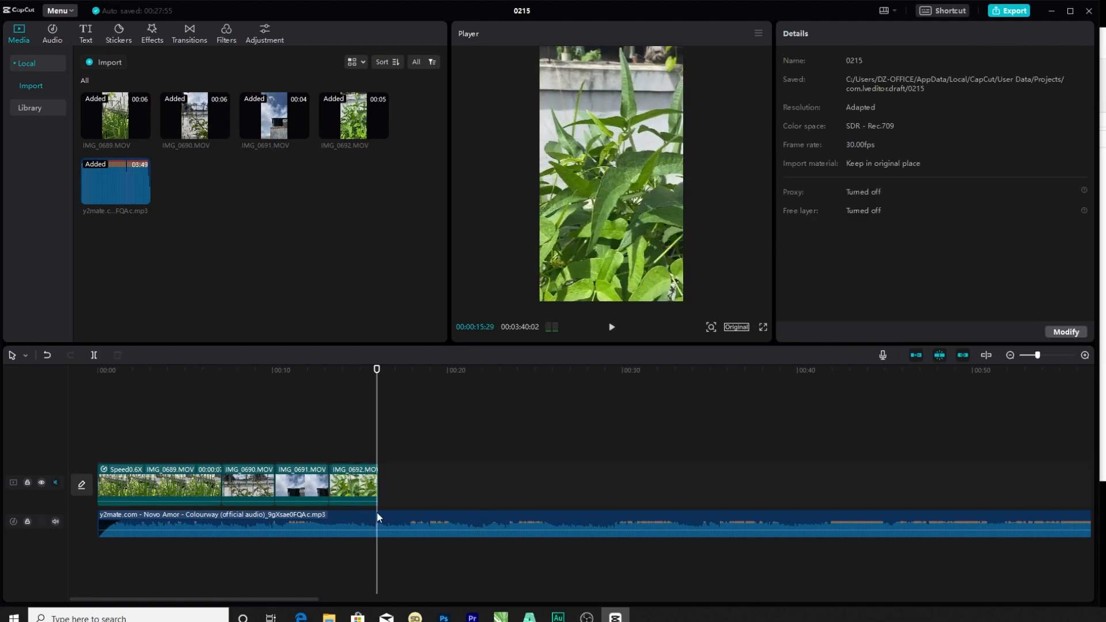
left_click_drag(377, 372, 378, 371)
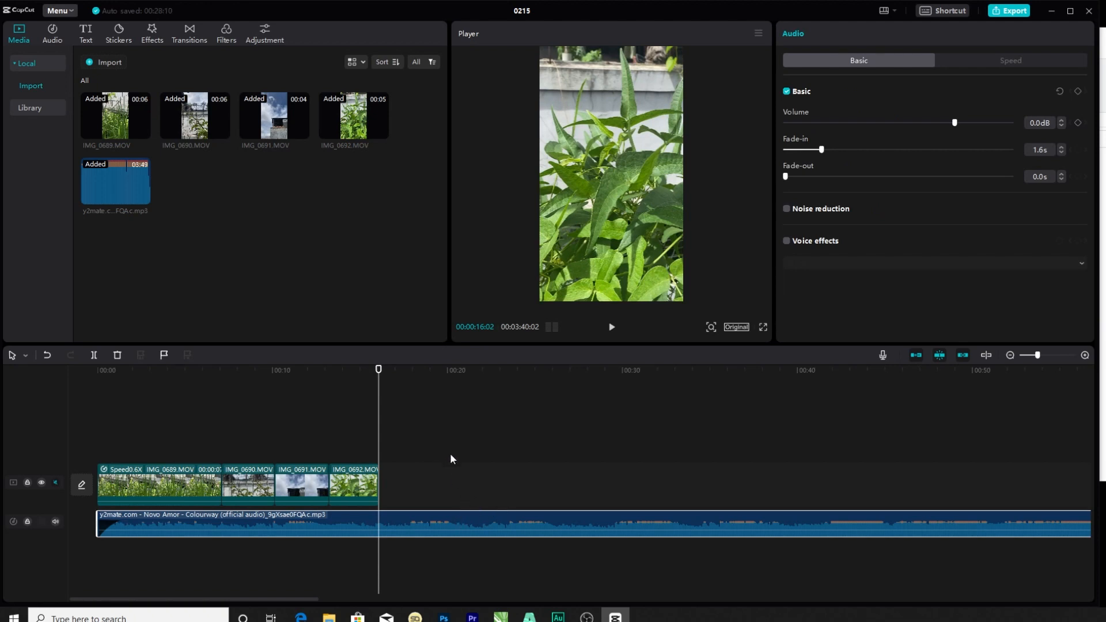
left_click(93, 355)
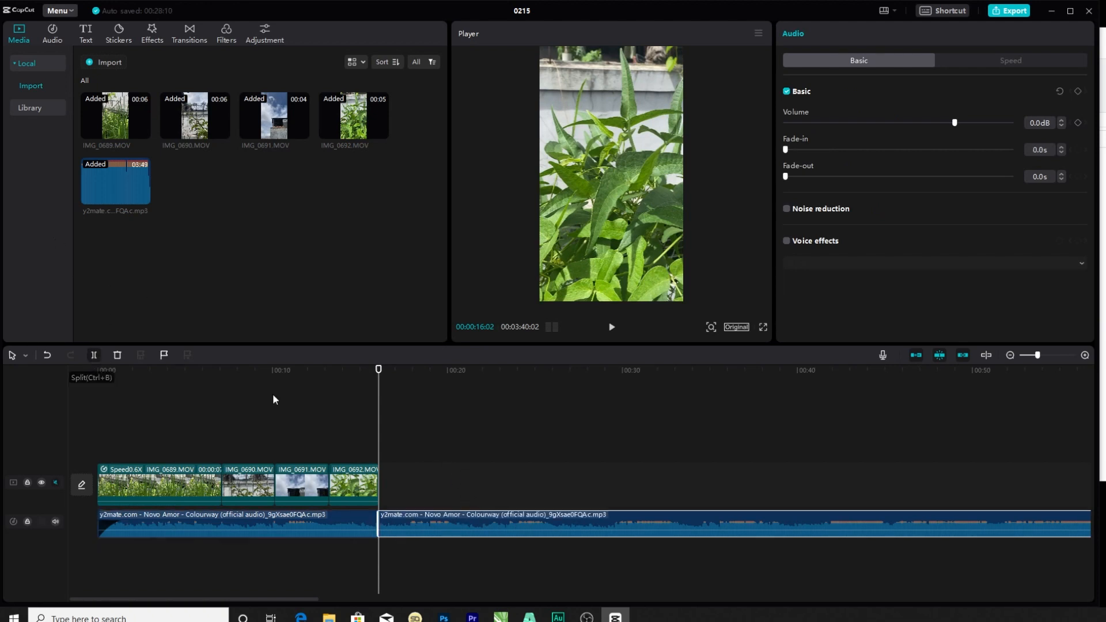
key("Delete")
Set the music clip's fade-out to 0.7 s and play back the edit from the start.
left_click(358, 524)
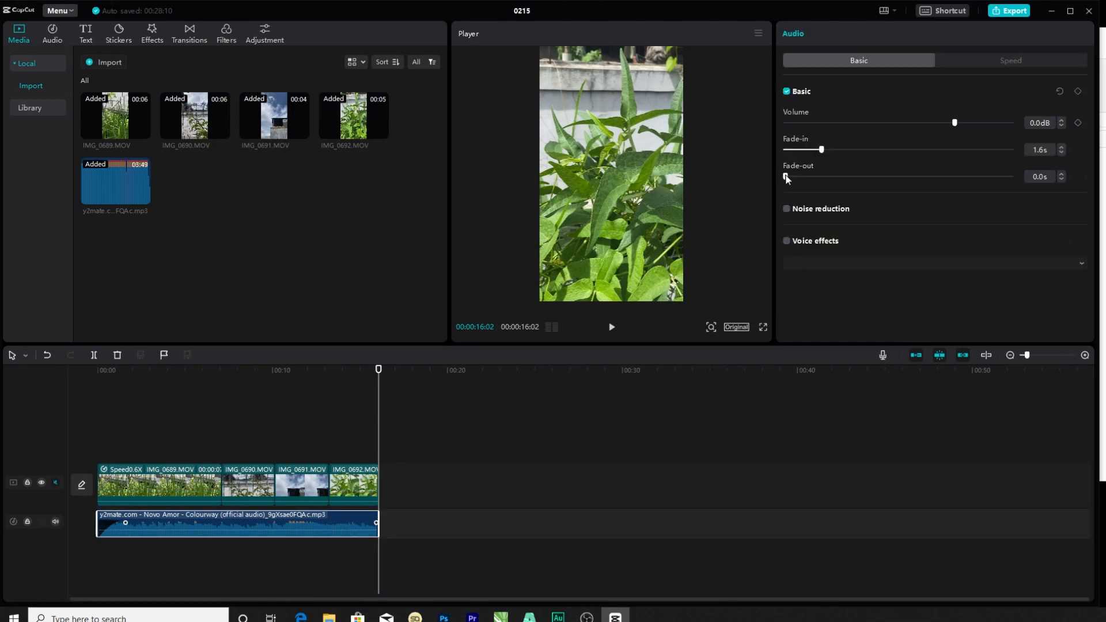
left_click_drag(785, 176, 801, 176)
left_click(222, 369)
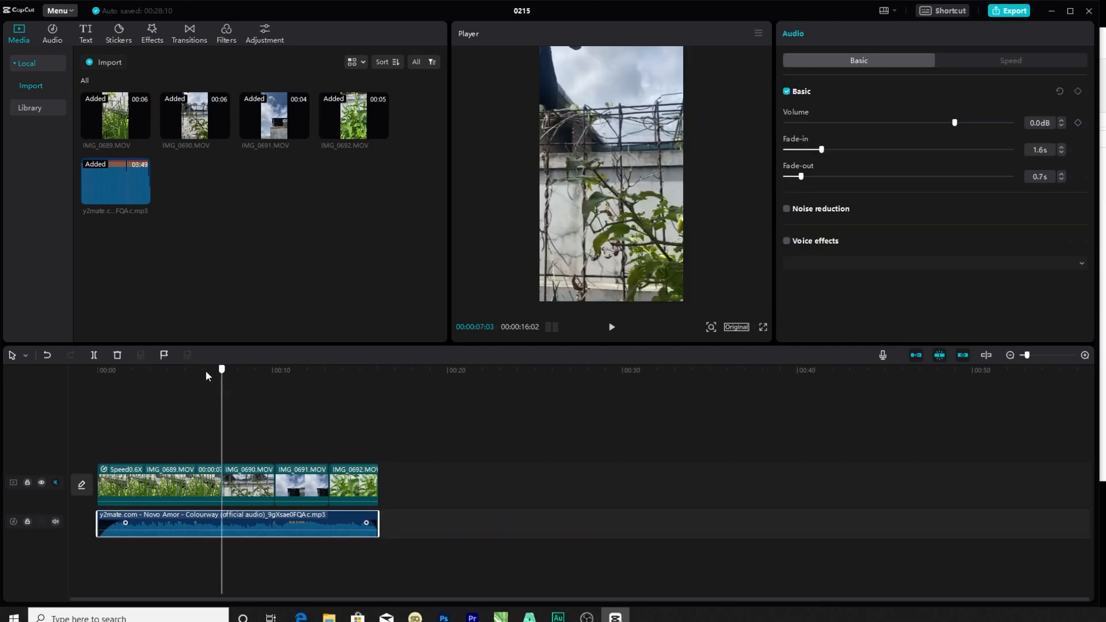
left_click(105, 369)
key("space")
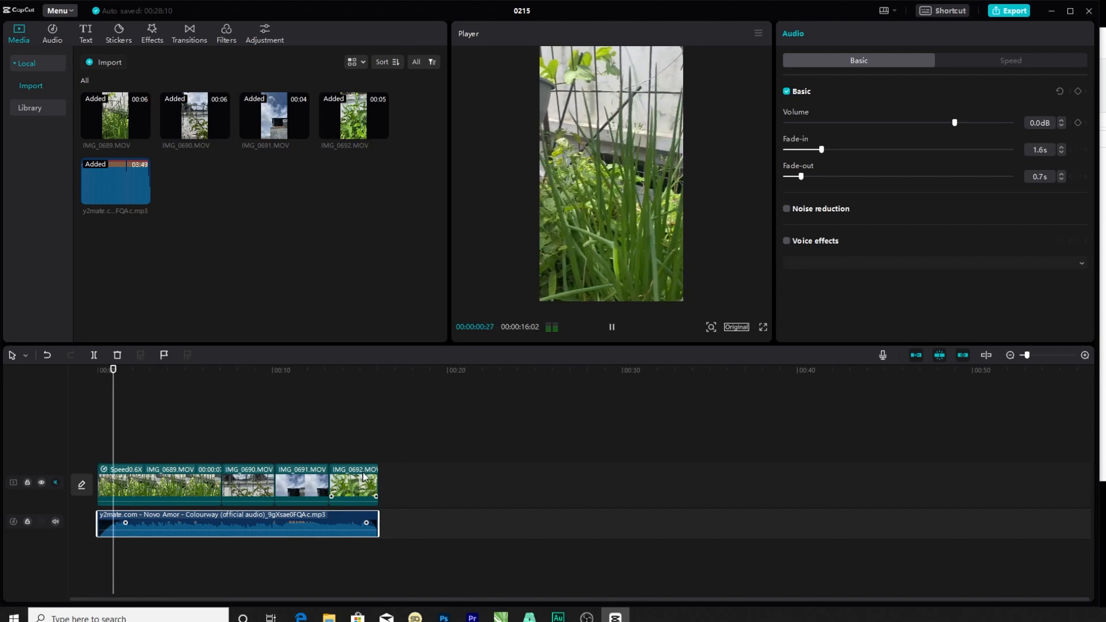
left_click(264, 424)
left_click(450, 369)
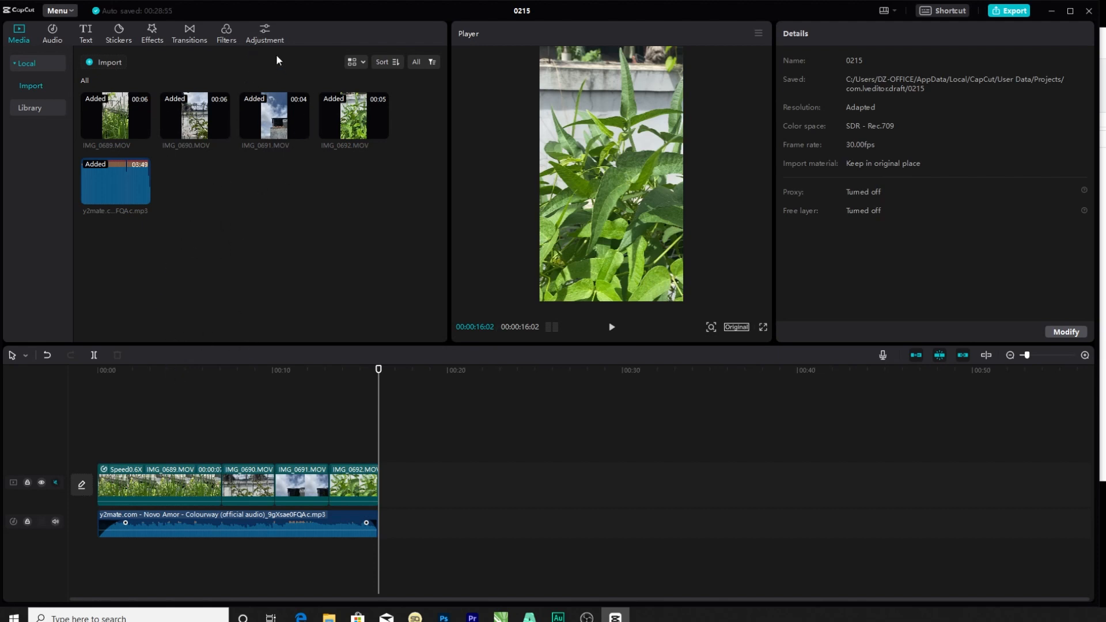
left_click(223, 35)
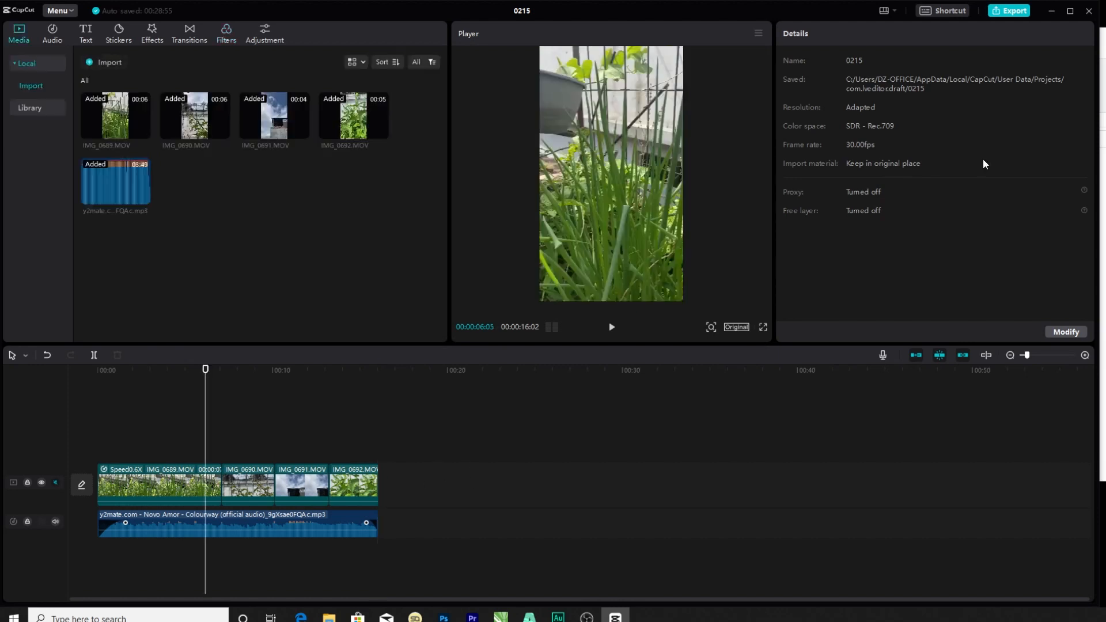
Open the export settings and set the destination to the new folder inside D:/DZ/capcut.
left_click(1013, 11)
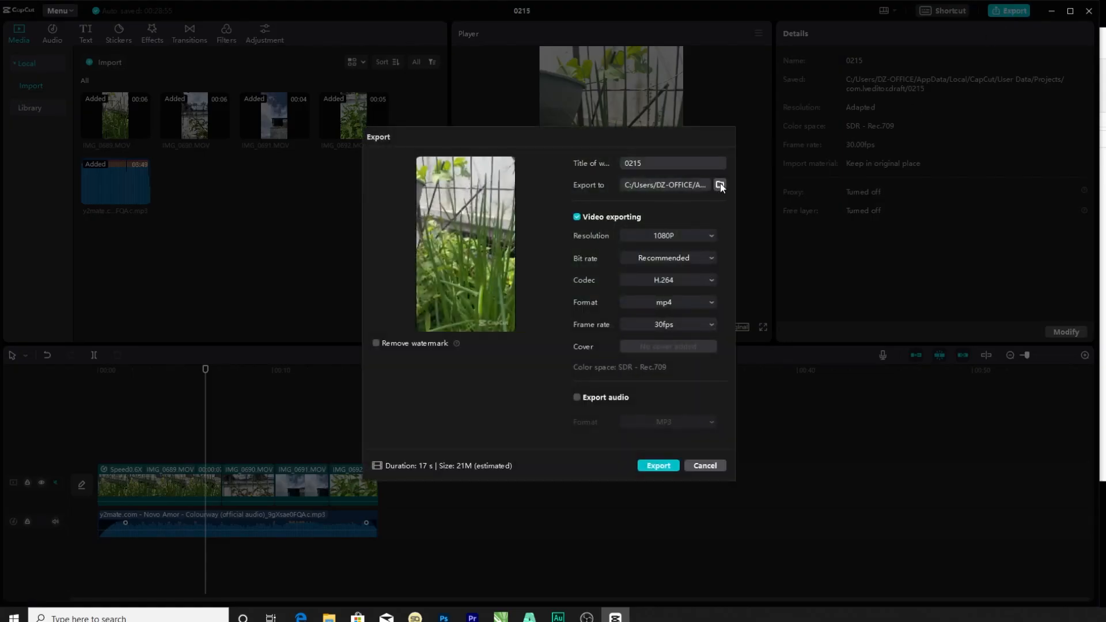
left_click(719, 184)
scroll(440, 316, "down", 1)
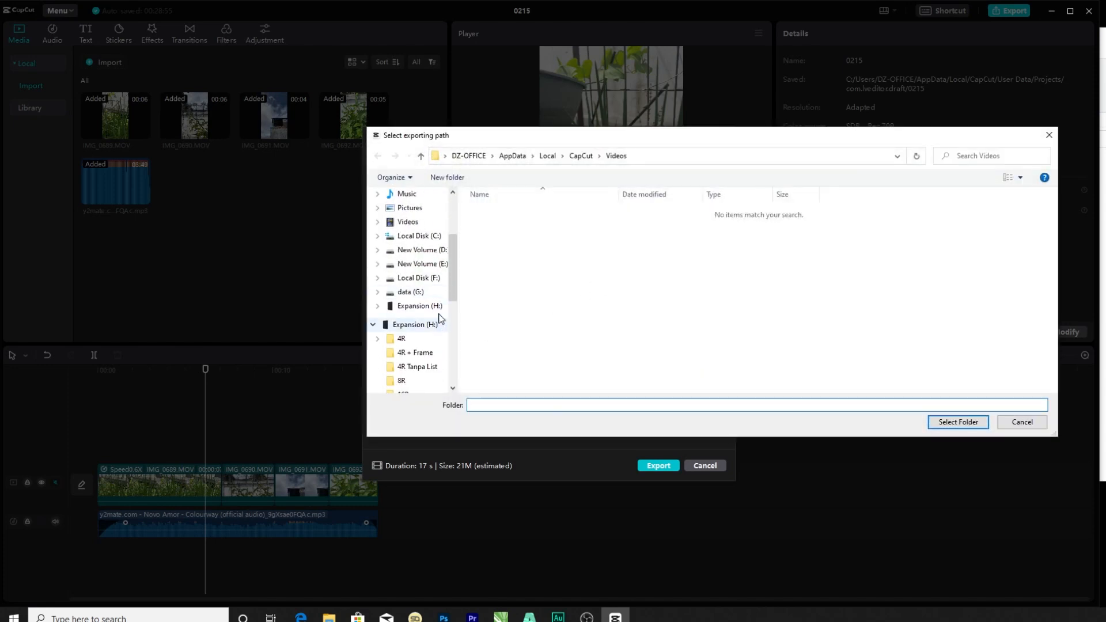
left_click(428, 251)
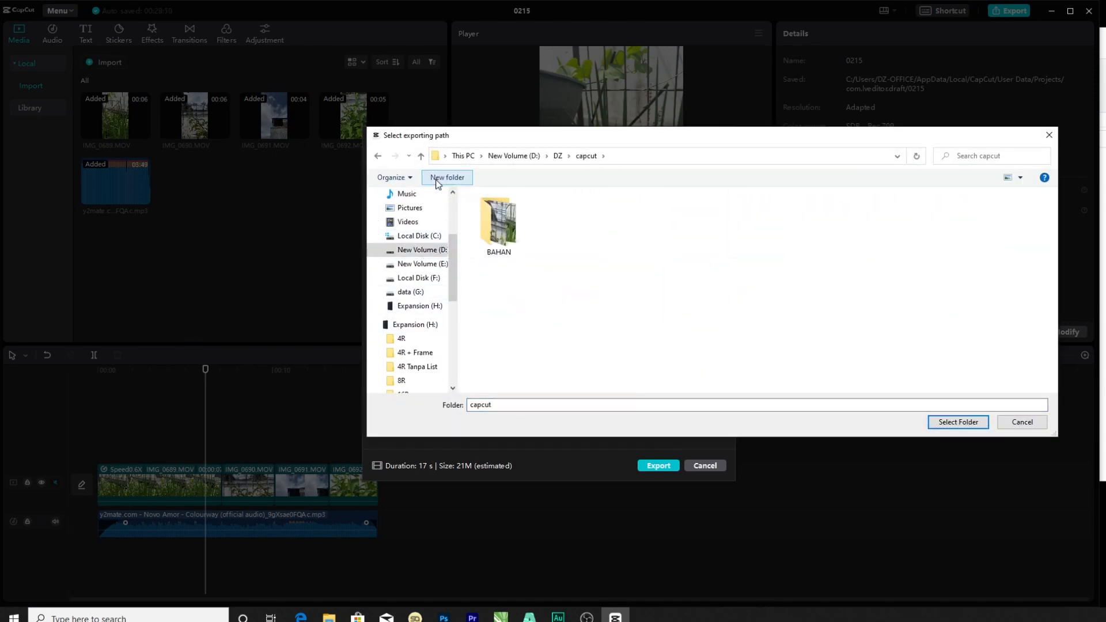
left_click(436, 178)
left_click(958, 421)
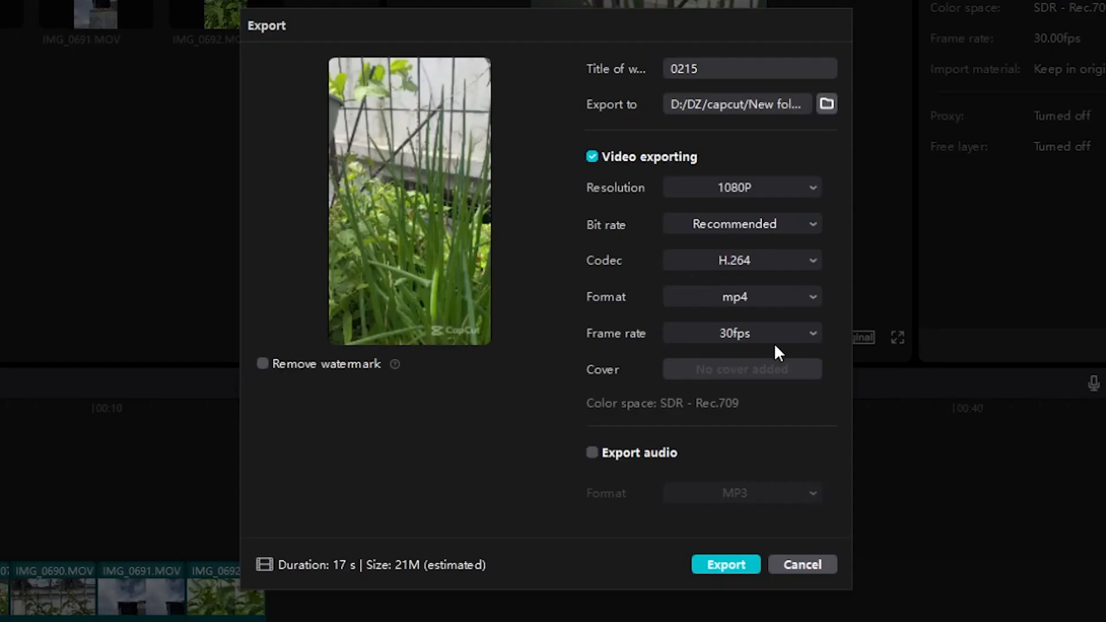
Export the video as a 1080P H.264 mp4 at 30fps and close the project.
left_click(786, 335)
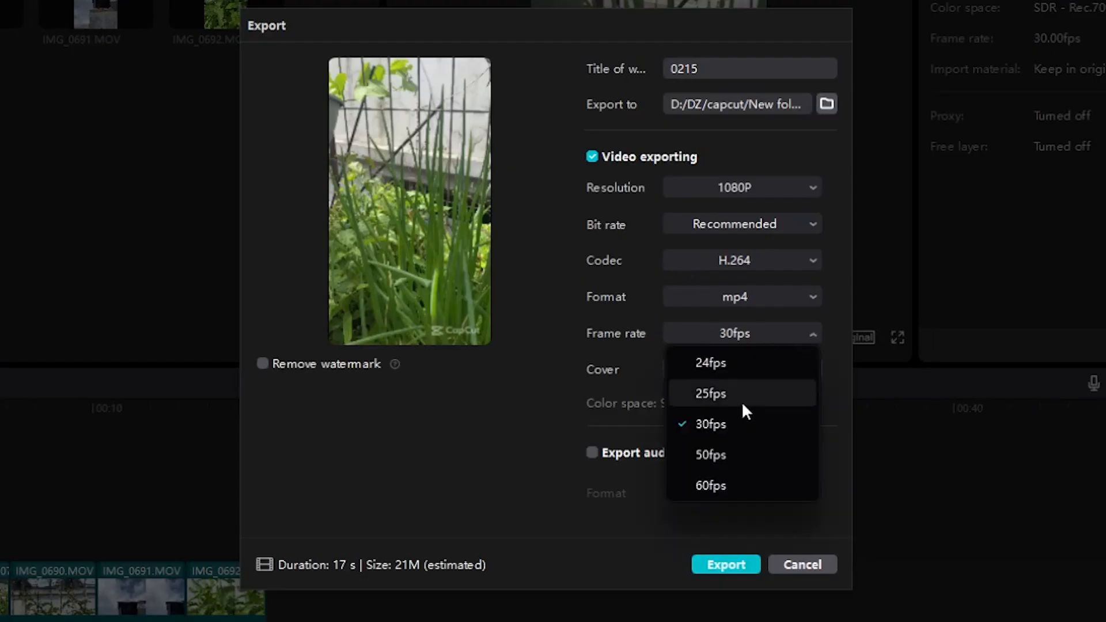
left_click(760, 334)
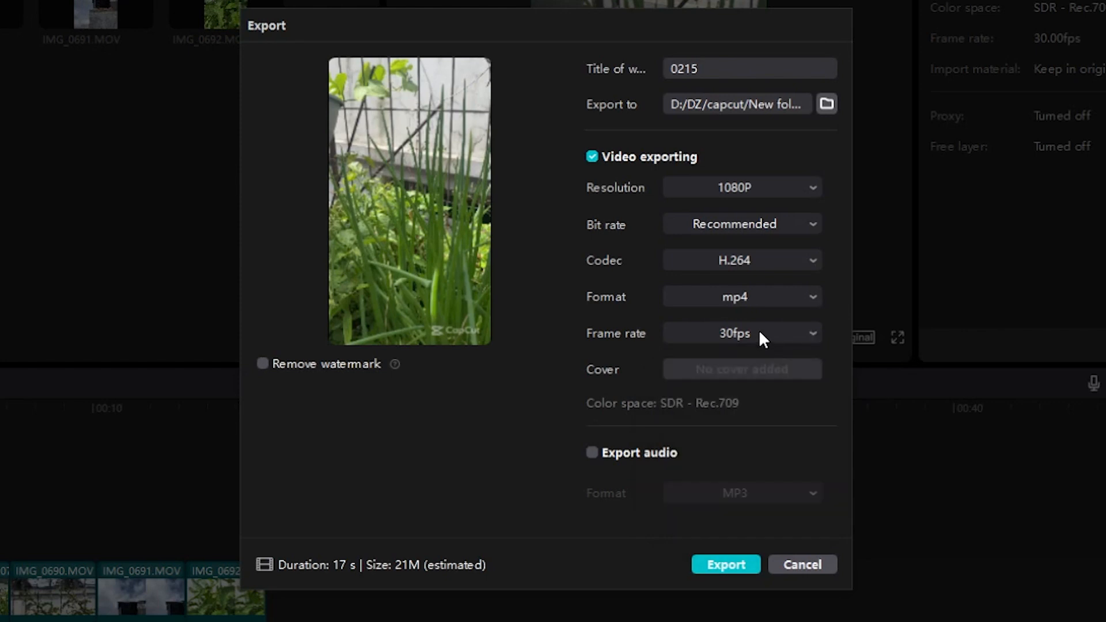
left_click(723, 562)
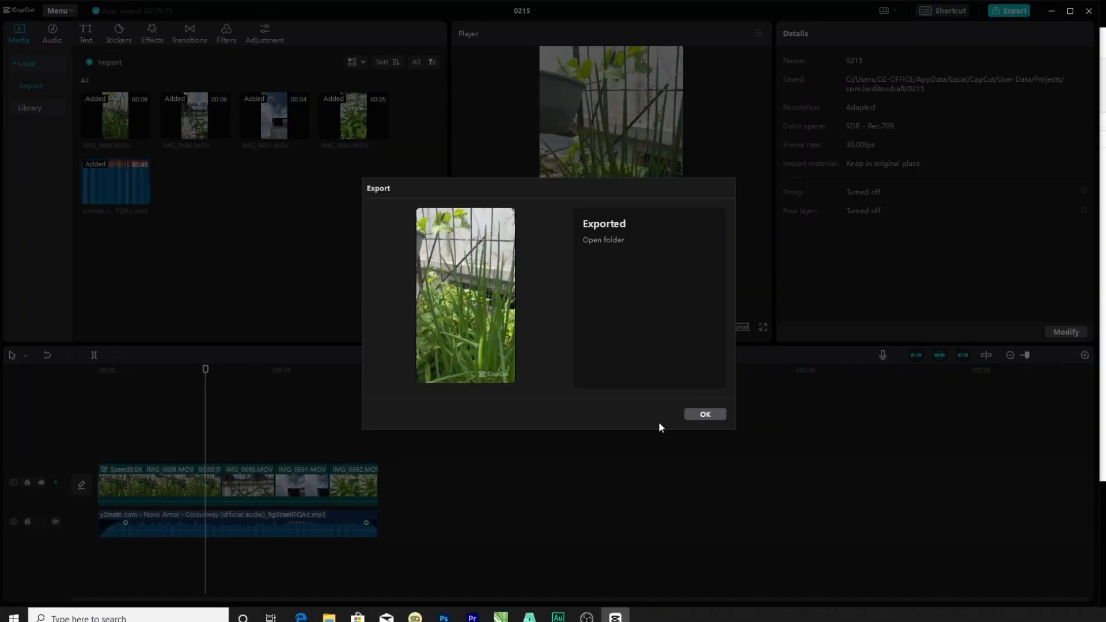
left_click(703, 416)
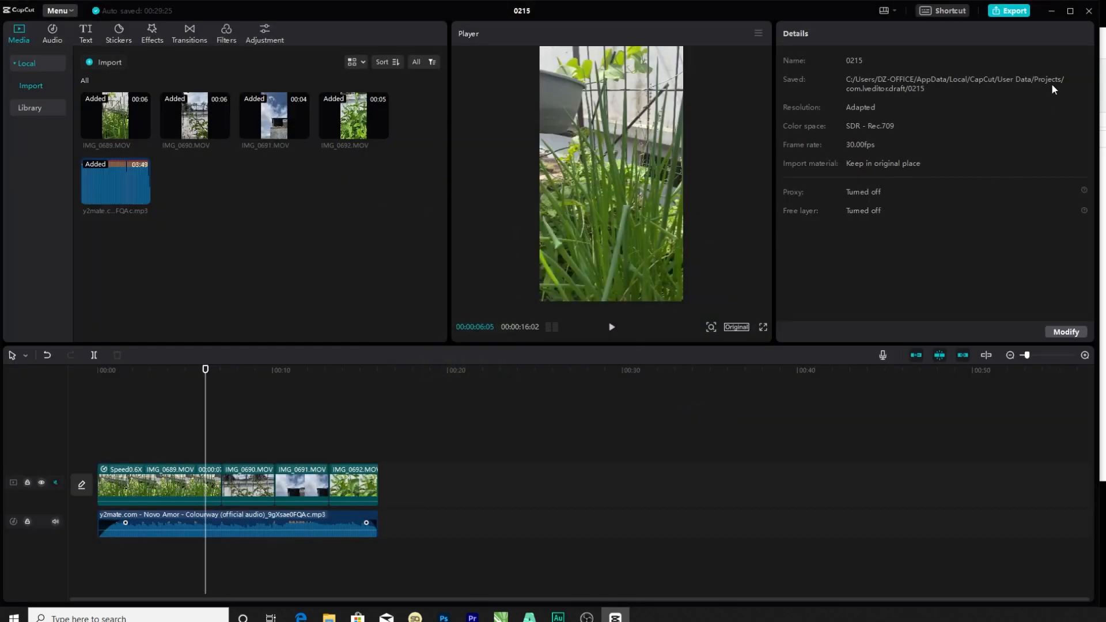
left_click(1088, 11)
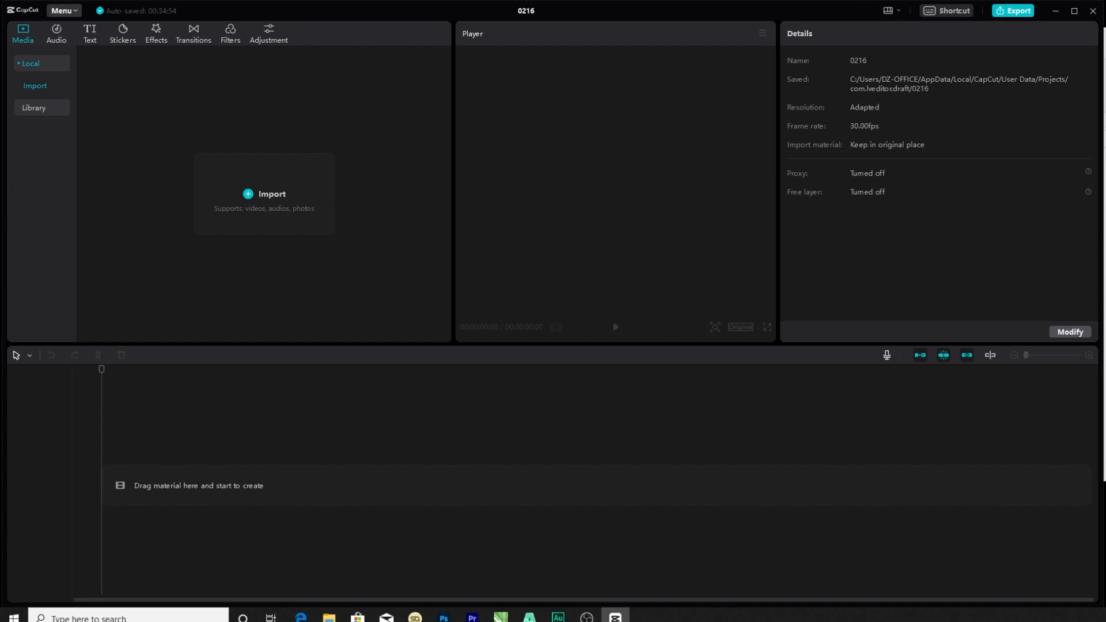
Import the News Studio Background video and the green-screen presenter video into empty project 0216 and place both on the timeline.
left_click(1105, 374)
left_click_drag(1079, 316, 924, 157)
left_click_drag(955, 203, 383, 483)
left_click(231, 534)
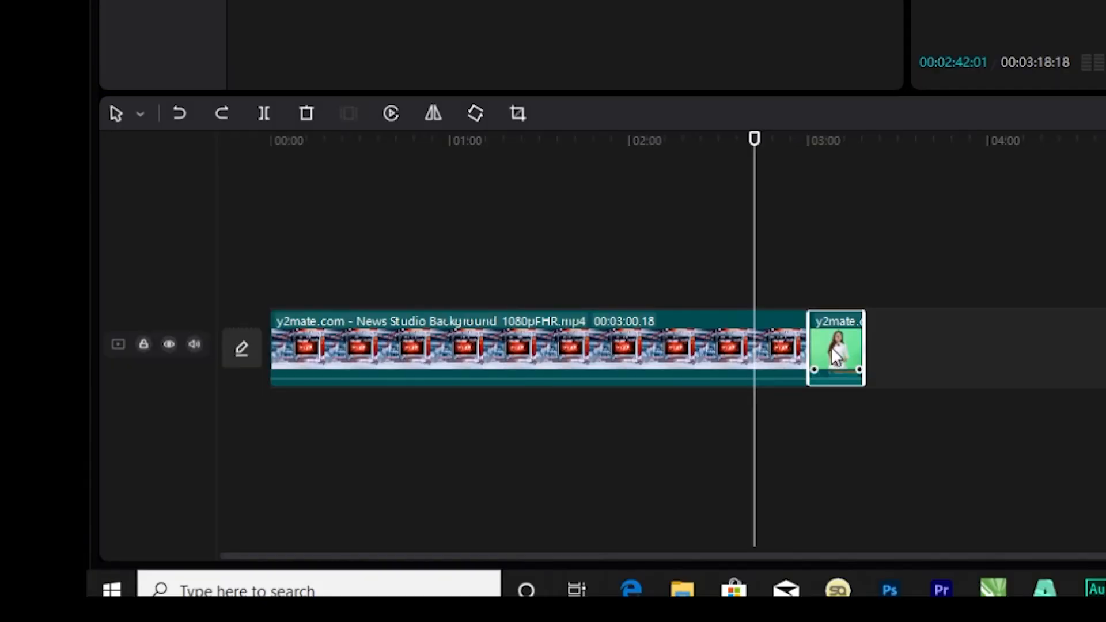
Move the green-screen presenter clip to a track above the start of the News Studio Background clip and set the playhead to 00:00:06:11.
left_click_drag(412, 488, 115, 430)
left_click_drag(297, 250, 297, 250)
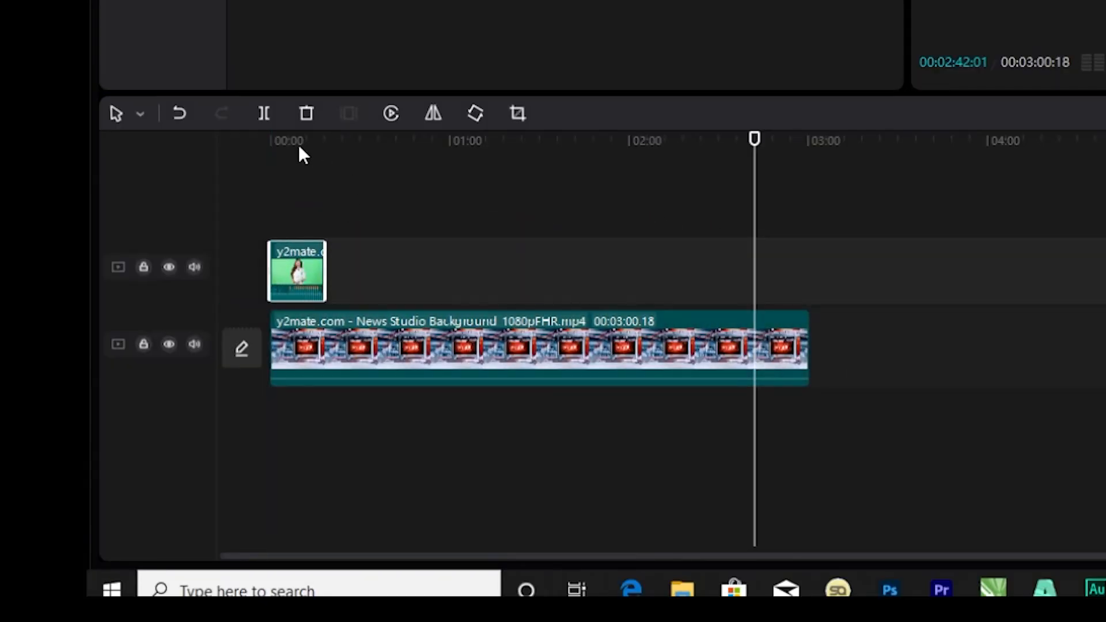
left_click_drag(269, 143, 290, 149)
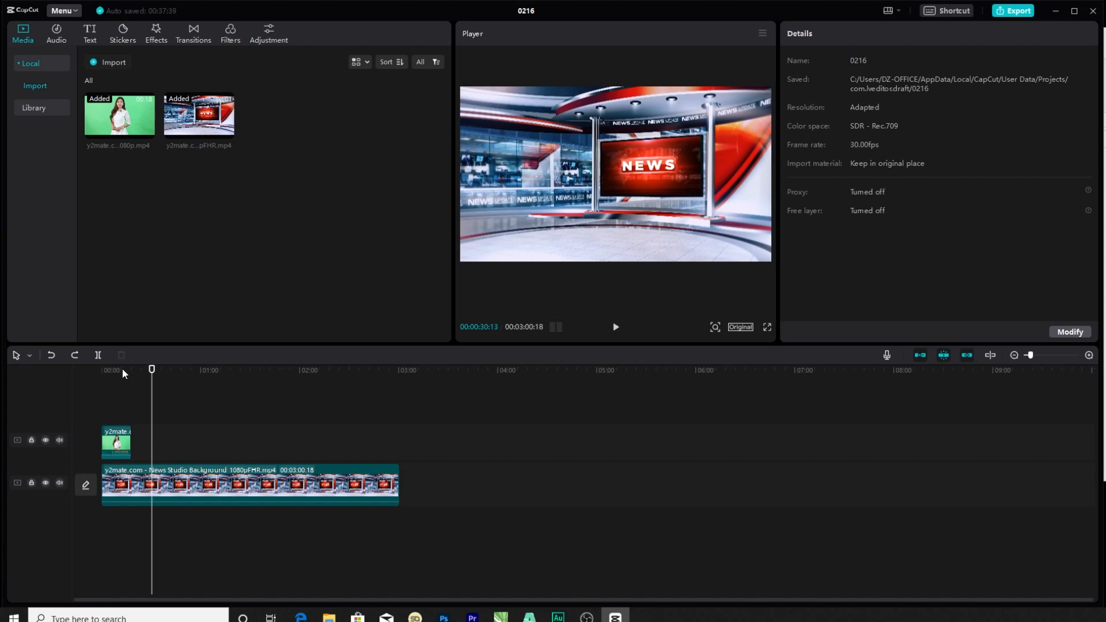
left_click(112, 371)
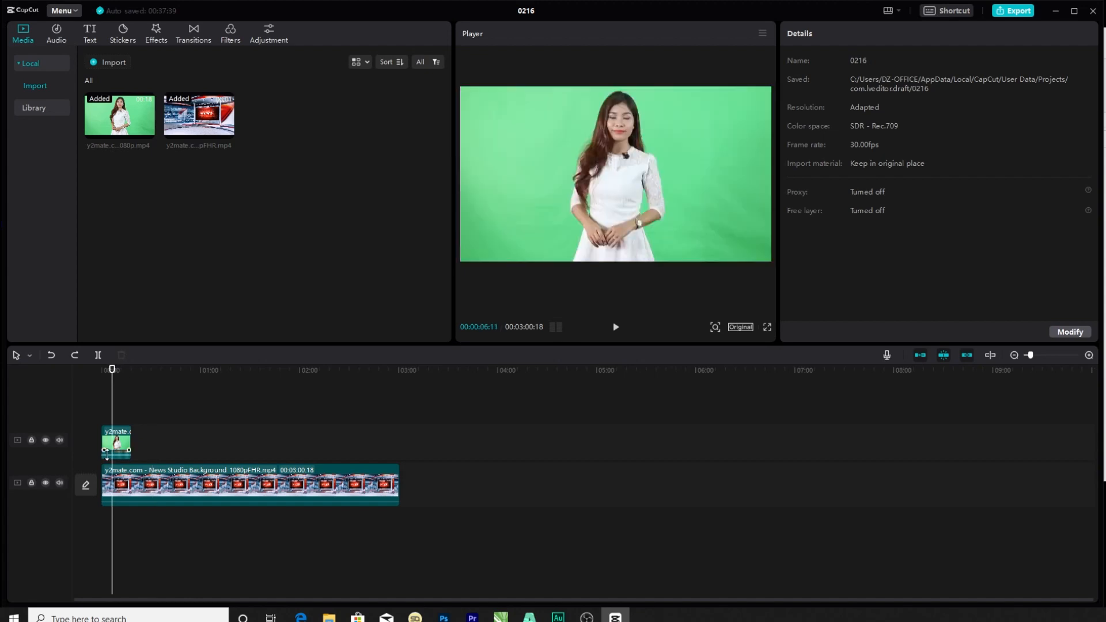
Open the cutout settings of the green-screen presenter clip and turn off Chroma key.
left_click(123, 443)
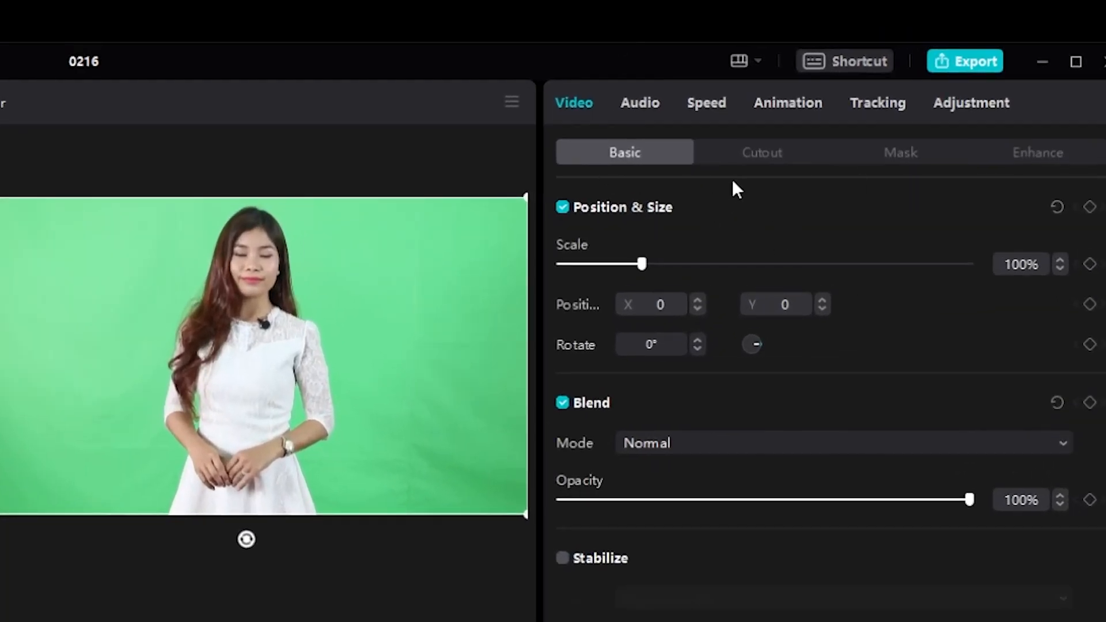
left_click(764, 166)
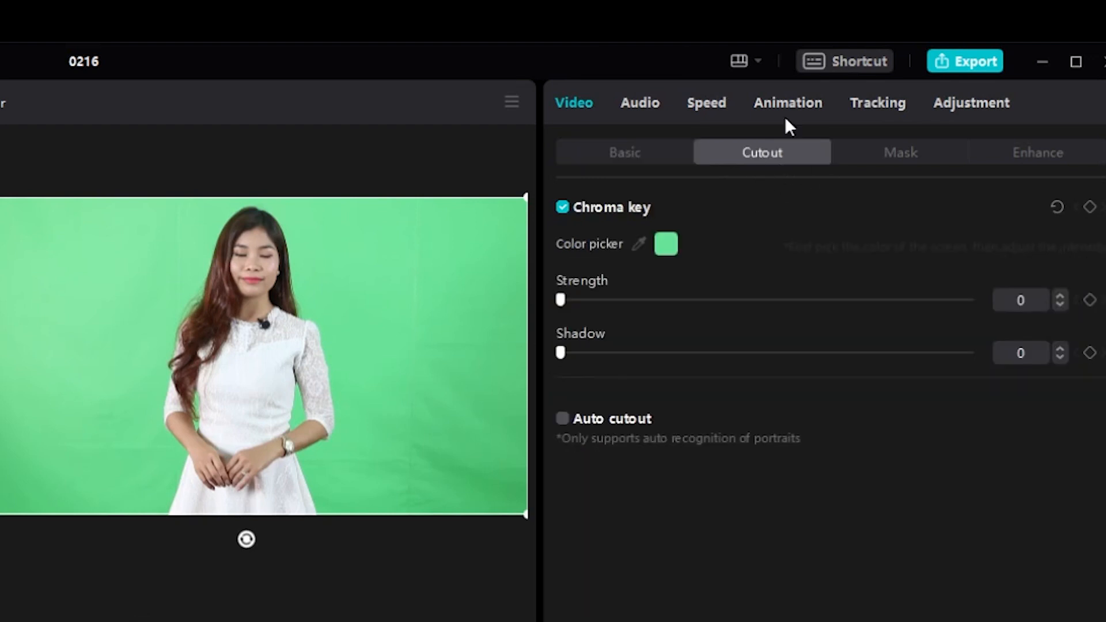
left_click(560, 209)
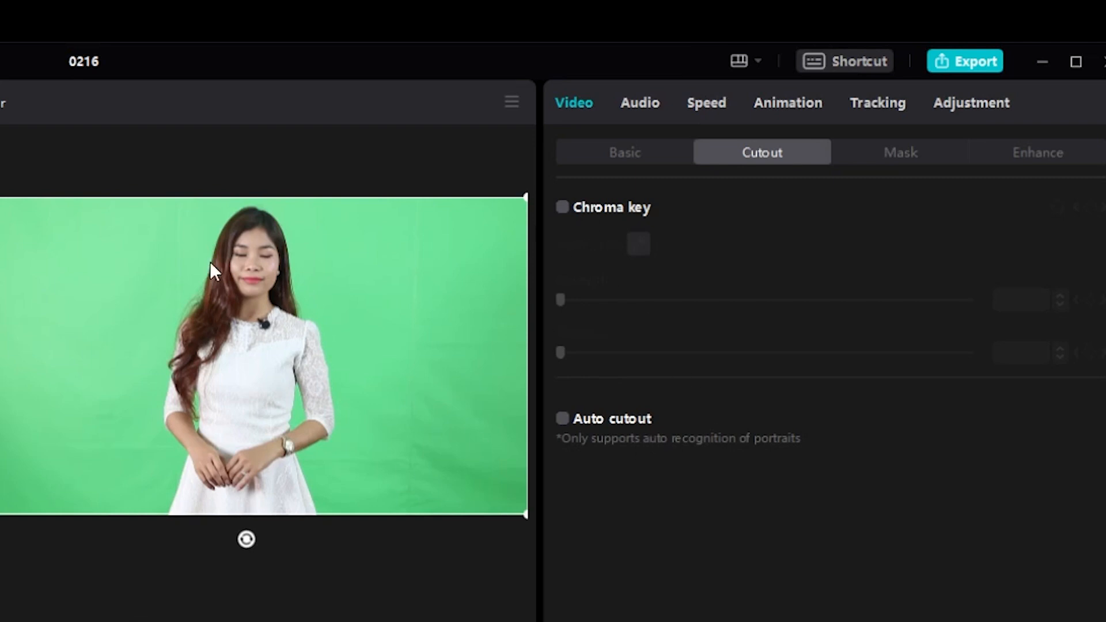
Try Auto cutout on the presenter clip and turn it off again.
left_click(562, 419)
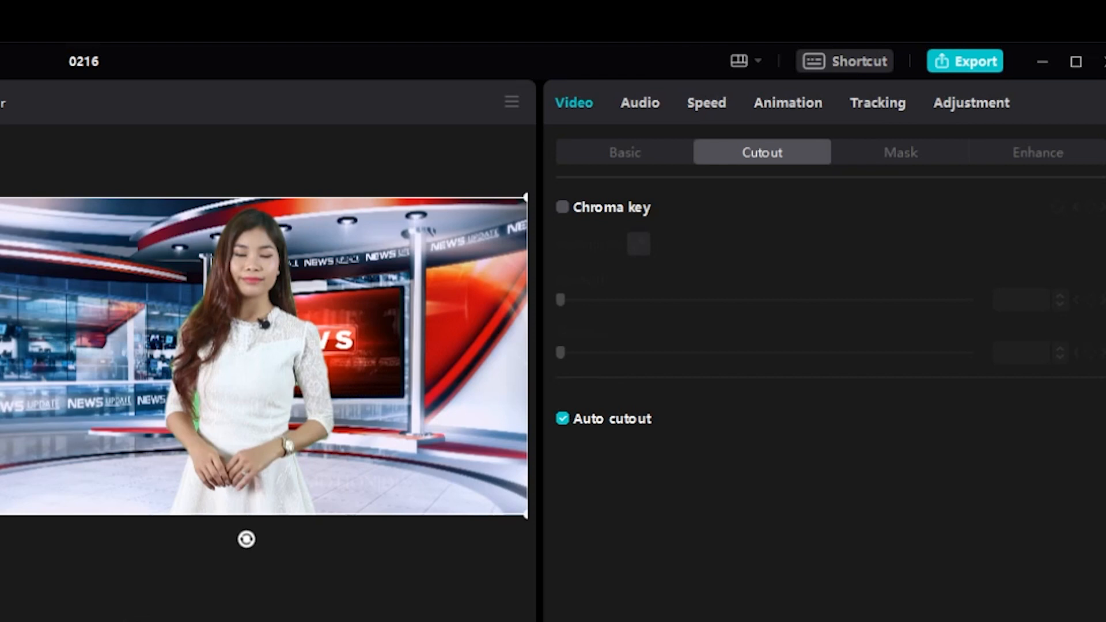
left_click(562, 419)
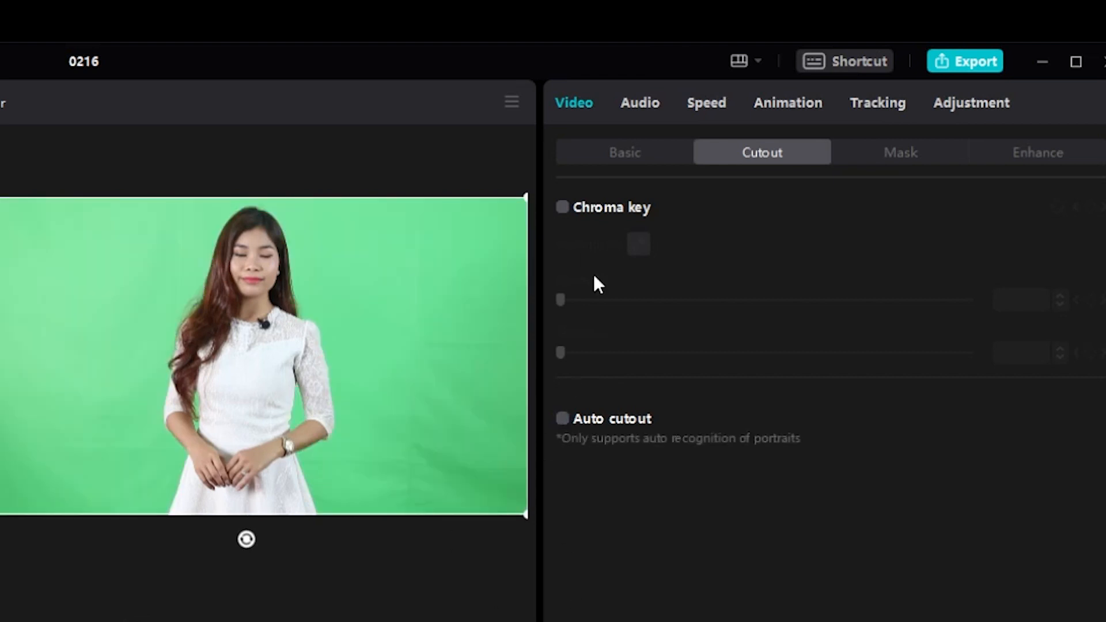
Enable Chroma key on the presenter clip, sample the green background, and set Strength to 4 and Shadow to 18.
left_click(561, 207)
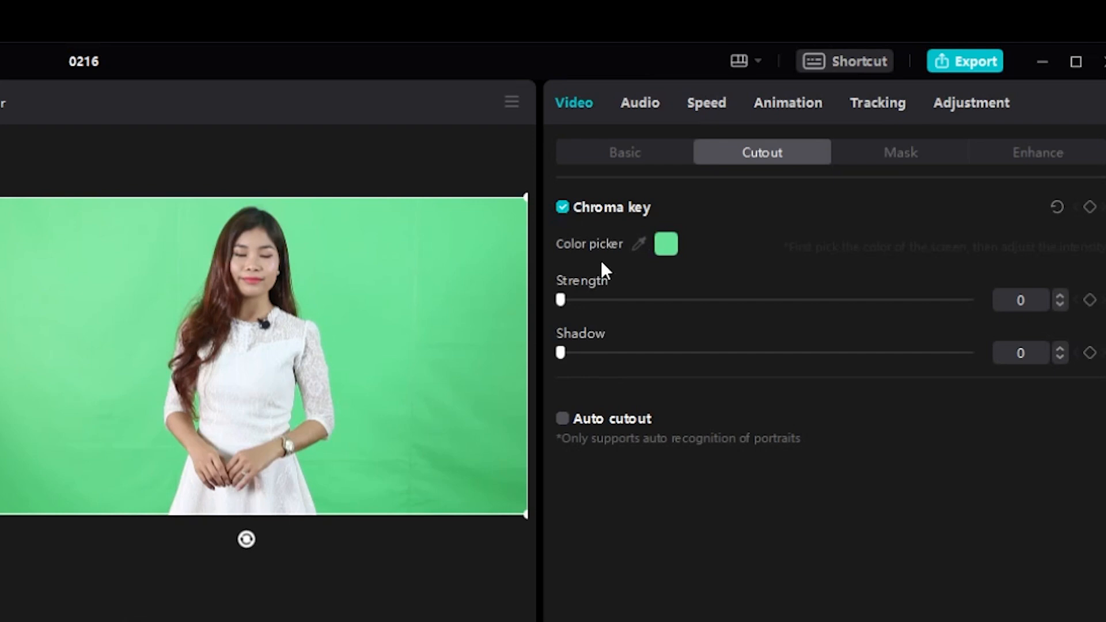
left_click(640, 245)
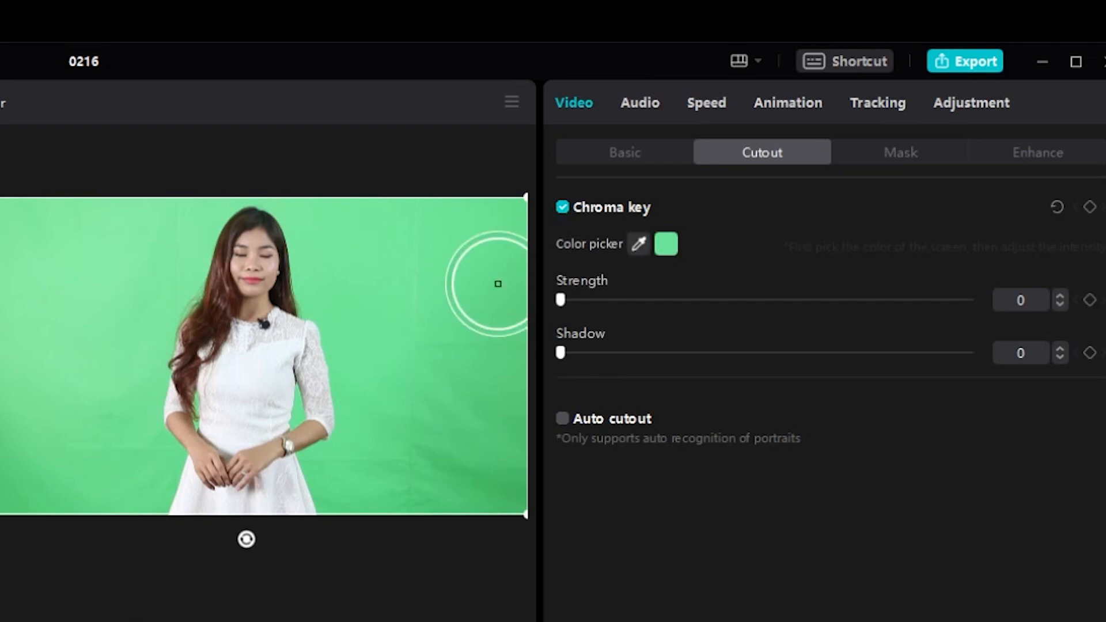
left_click(367, 282)
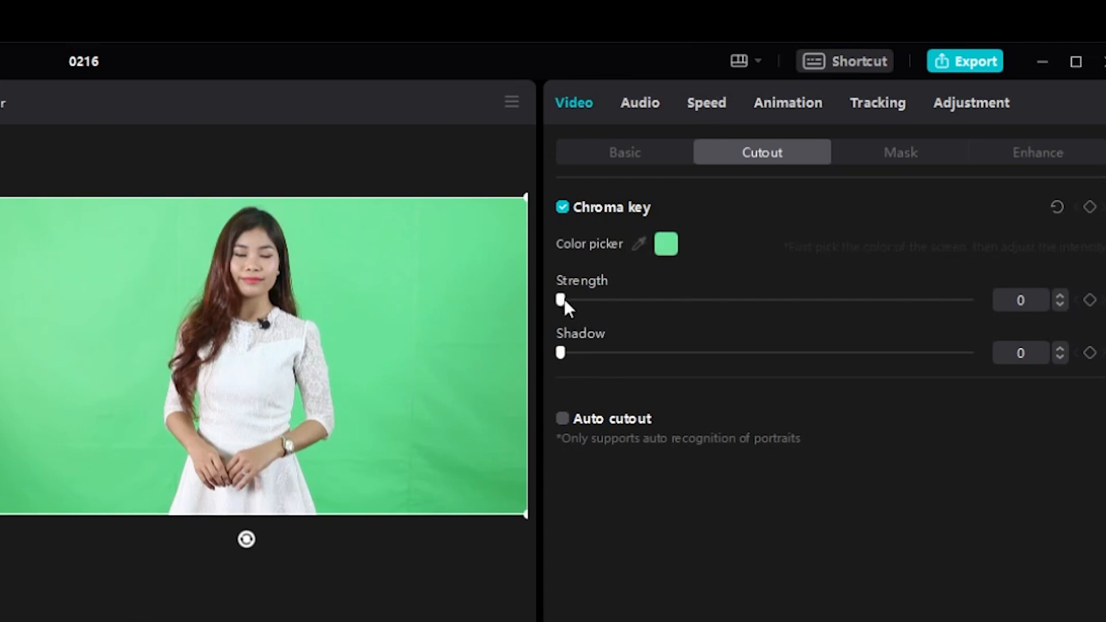
mouse_move(564, 298)
left_mouse_down()
mouse_move(620, 306)
mouse_move(576, 303)
left_mouse_up()
left_click_drag(562, 352, 634, 353)
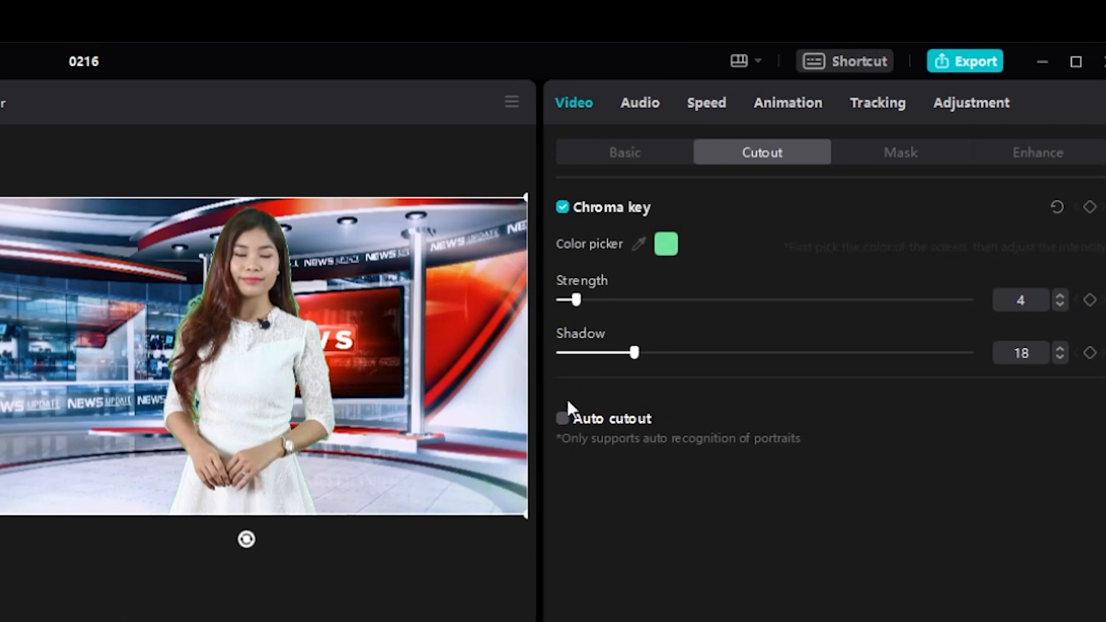
Replace Chroma key with Auto cutout as the presenter clip's background removal.
left_click(562, 206)
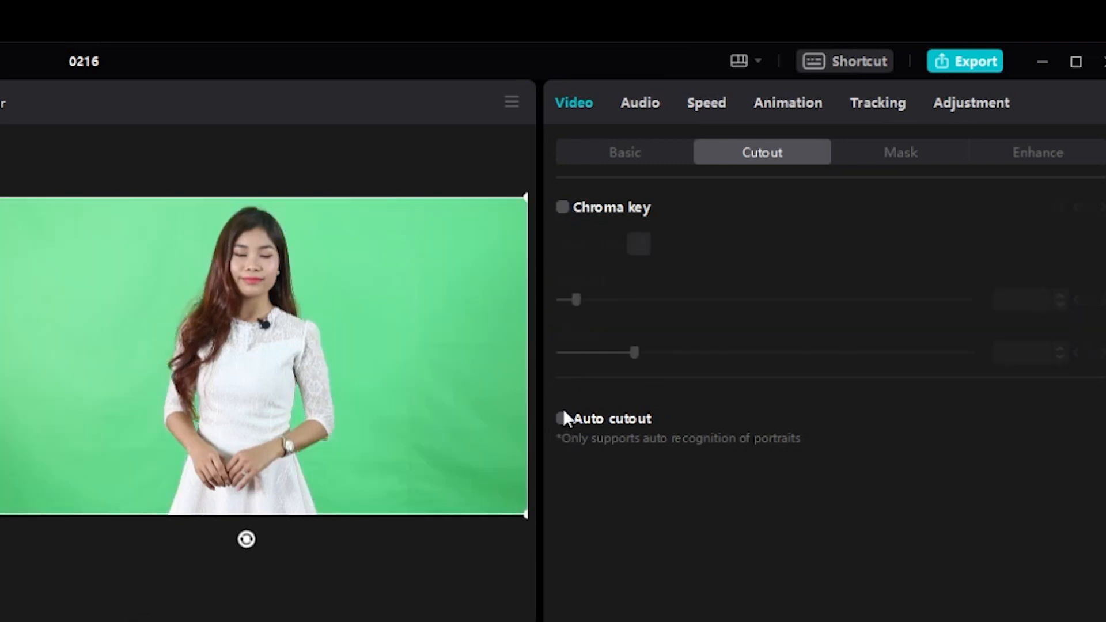
left_click(563, 419)
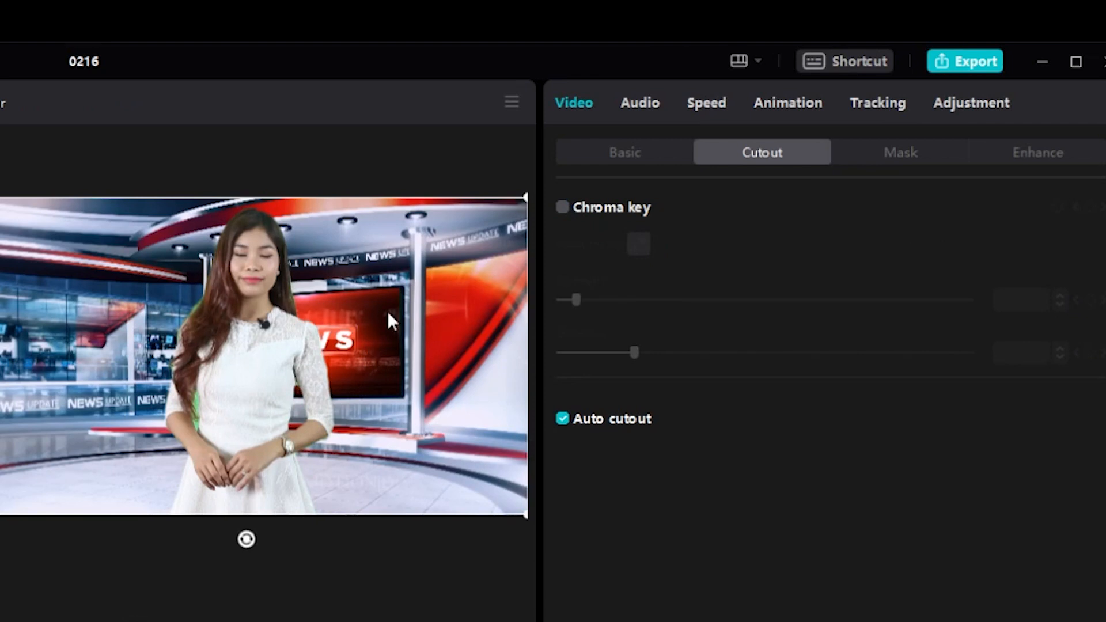